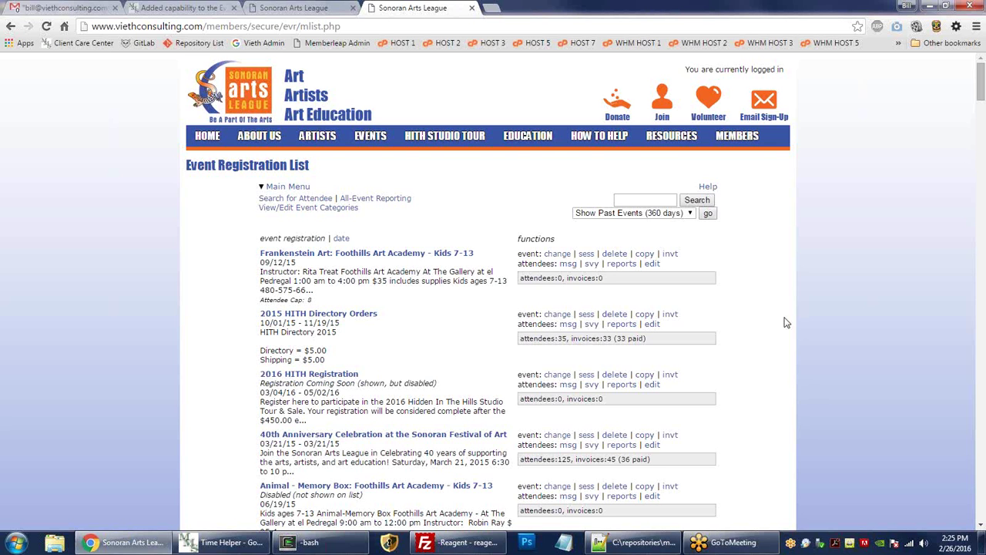
Find the hidden test event dated 02/29/16 in the Event Registration List and open it for changing.
key("ctrl+f")
type("bill")
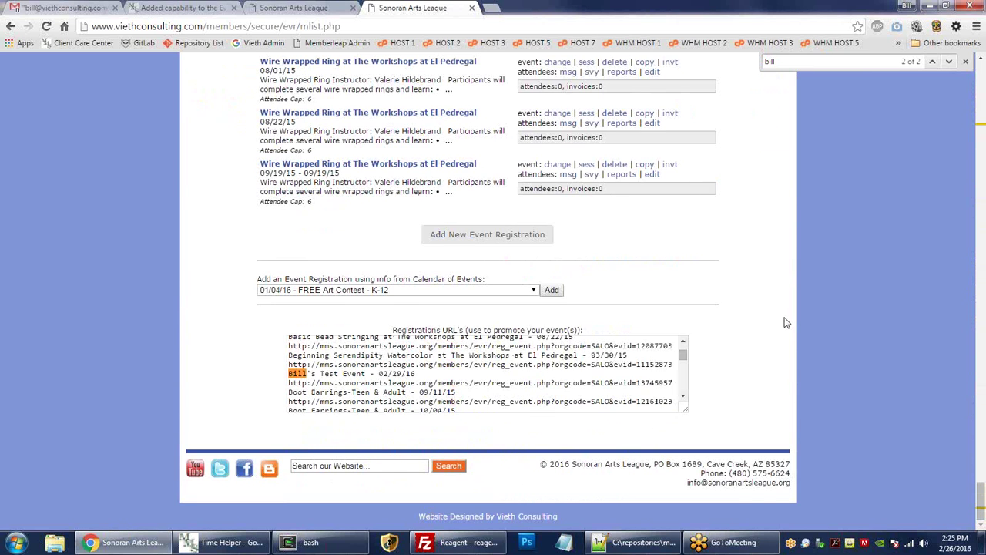
key("Return")
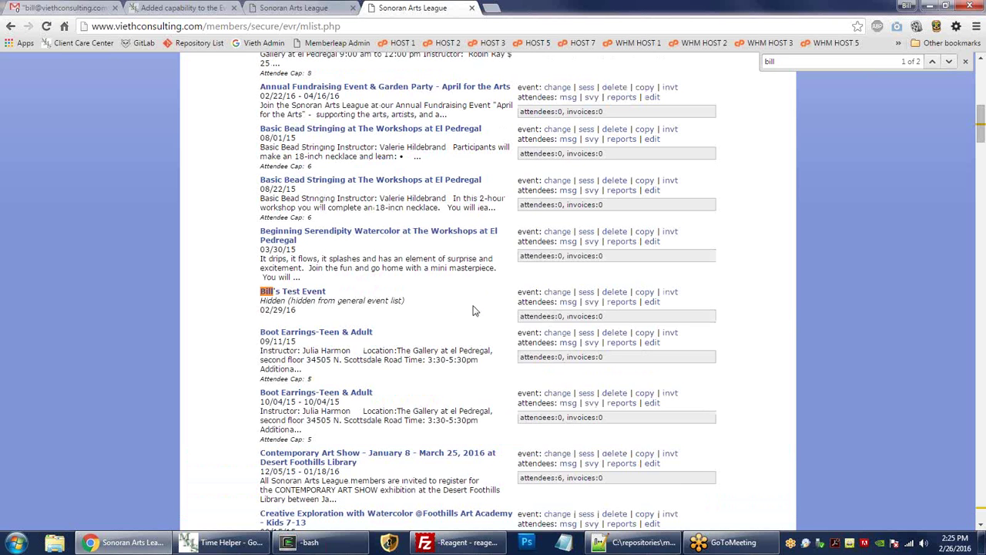
left_click(555, 293)
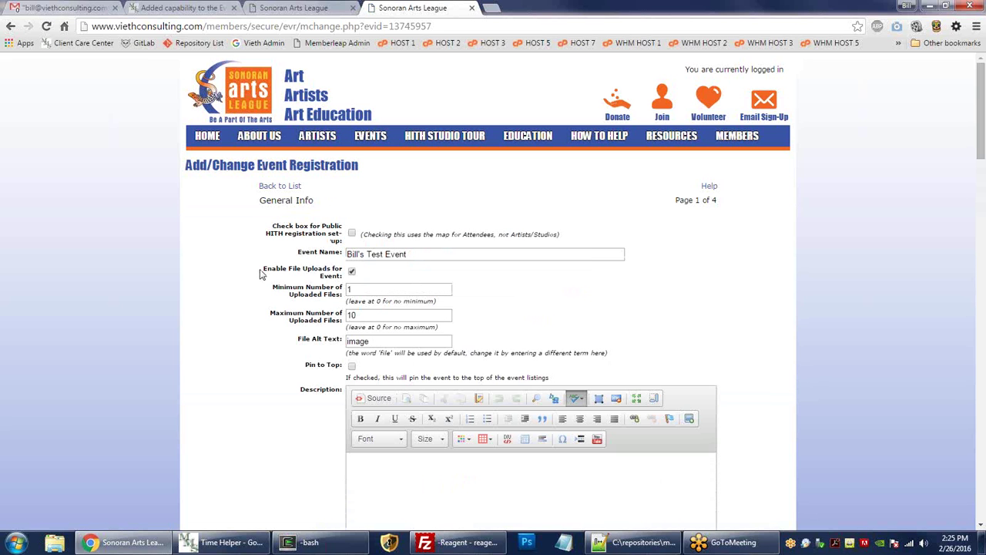
Disable file uploads for the event and re-enable them to see which settings the option controls.
left_click_drag(265, 270, 345, 275)
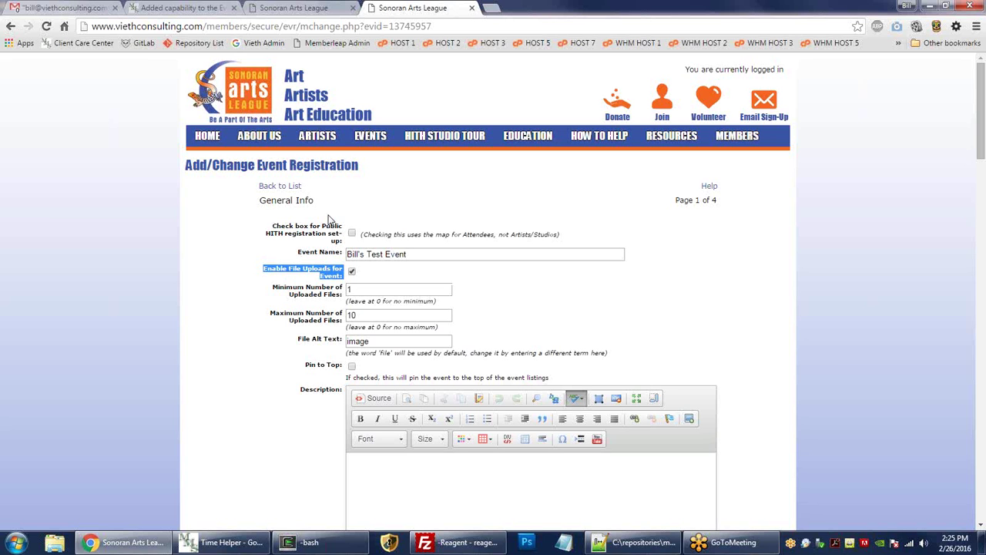
left_click(351, 273)
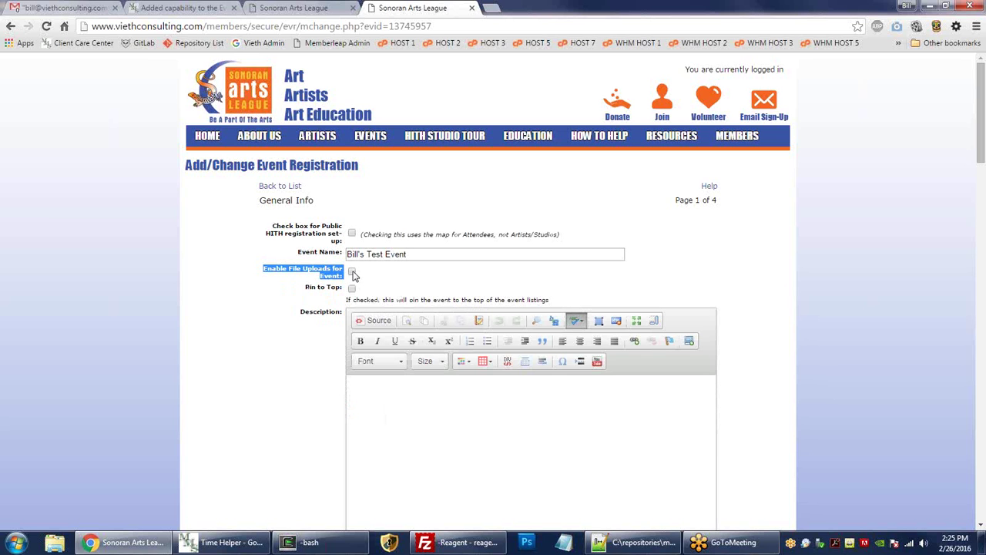
left_click(351, 273)
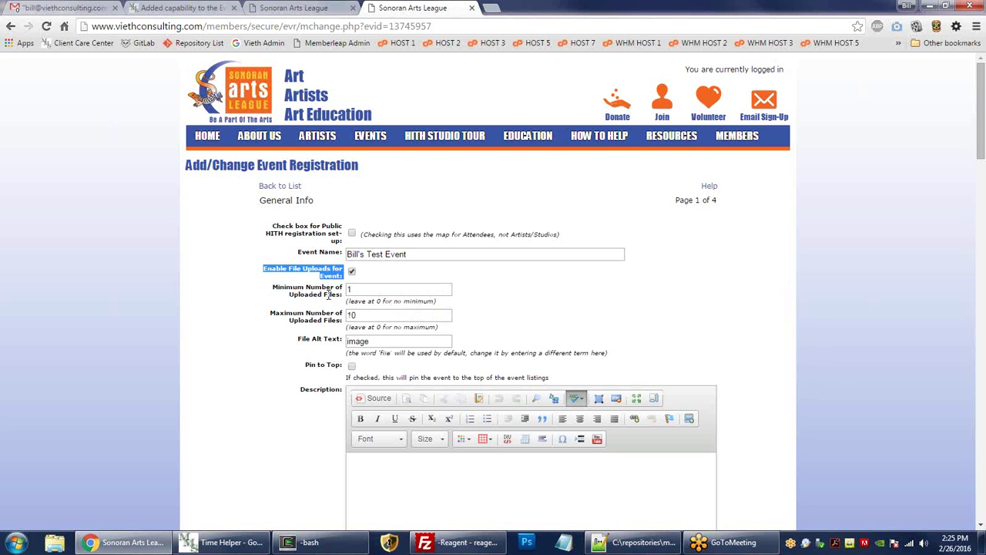
Review the minimum and maximum number of uploaded files and the File Alt Text setting with their notes.
left_click(304, 287)
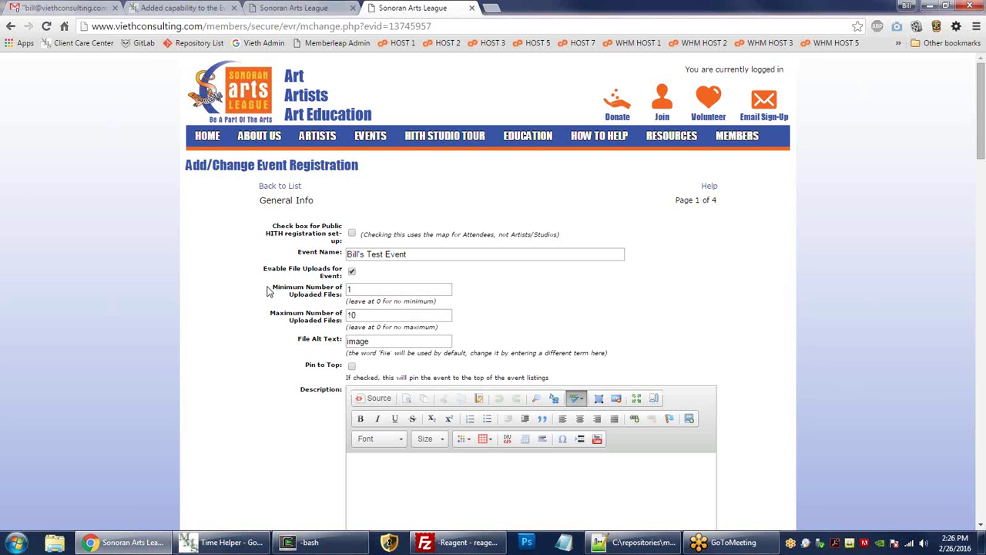
left_click_drag(272, 291, 348, 294)
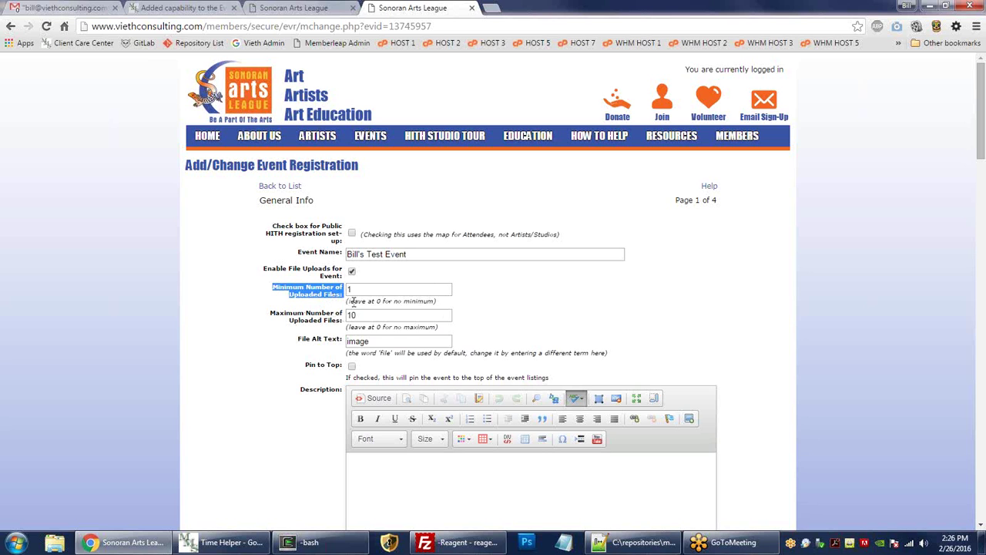
left_click_drag(351, 302, 436, 302)
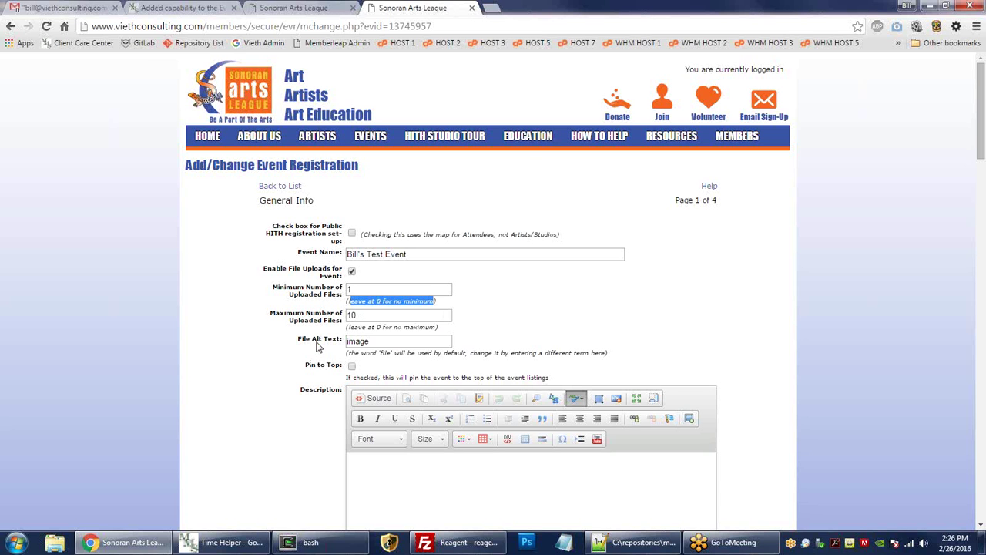
left_click(305, 308)
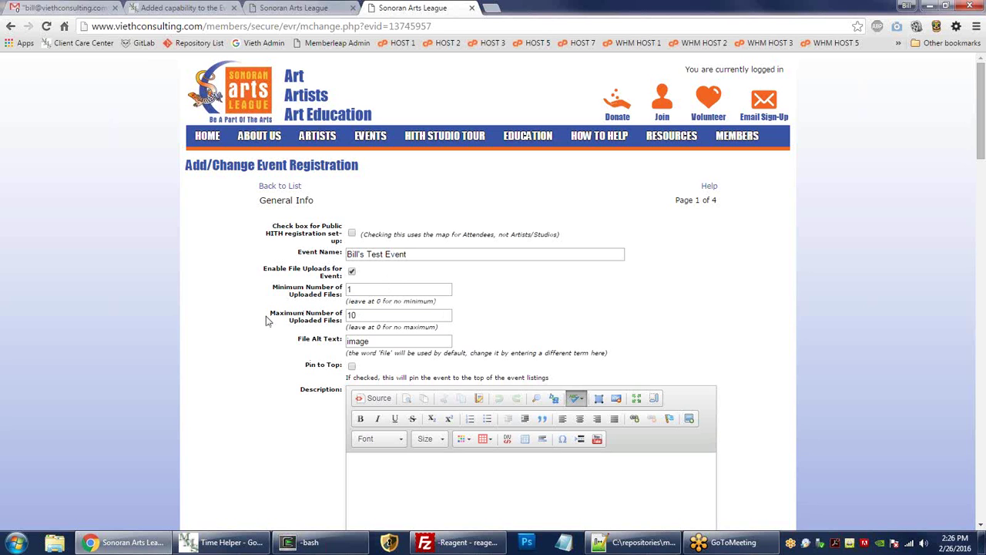
left_click_drag(270, 313, 345, 318)
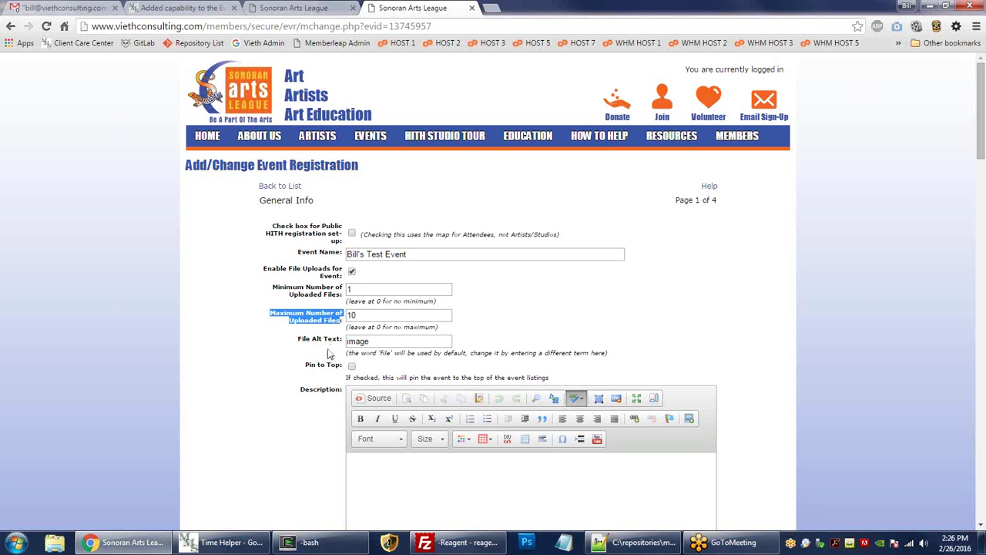
left_click_drag(346, 327, 436, 327)
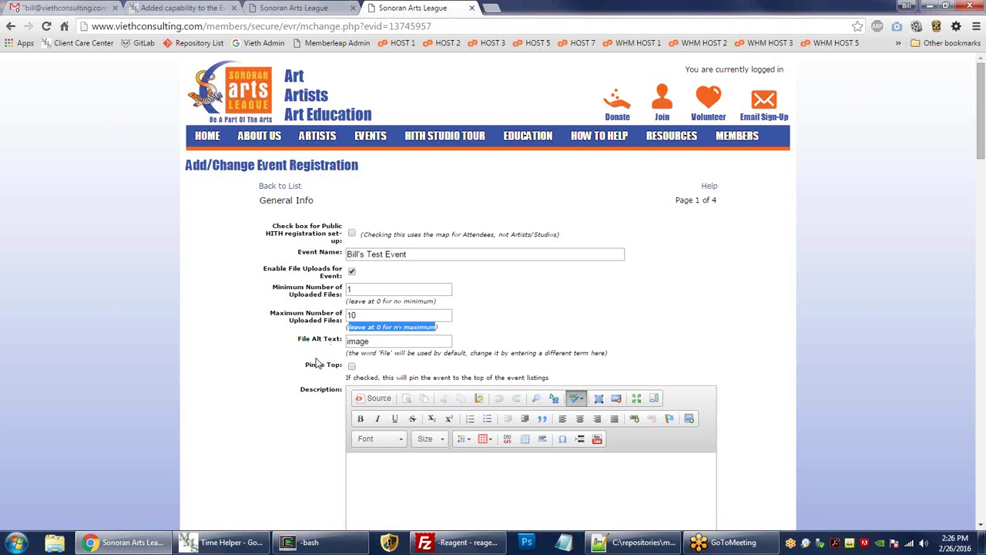
left_click(294, 351)
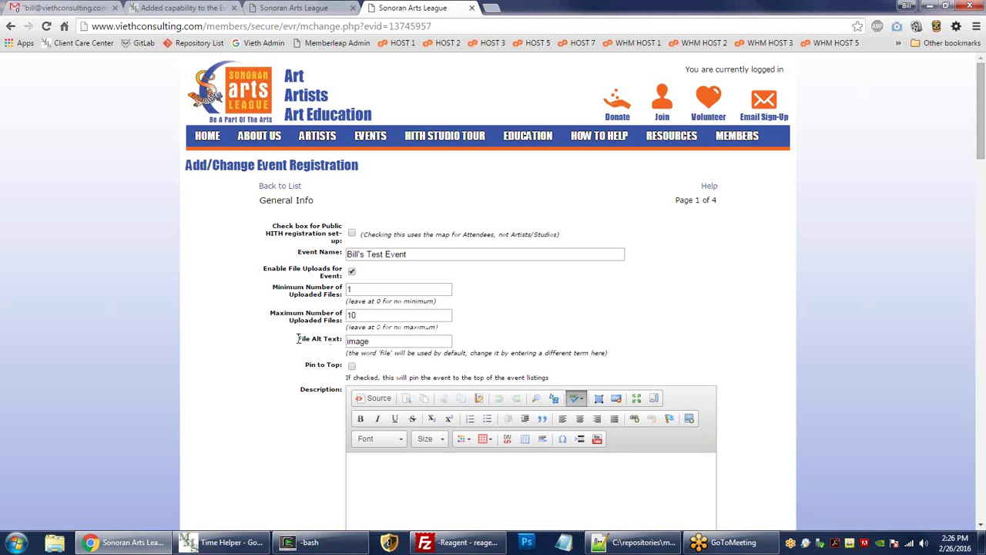
left_click_drag(297, 339, 394, 352)
left_click_drag(371, 339, 346, 341)
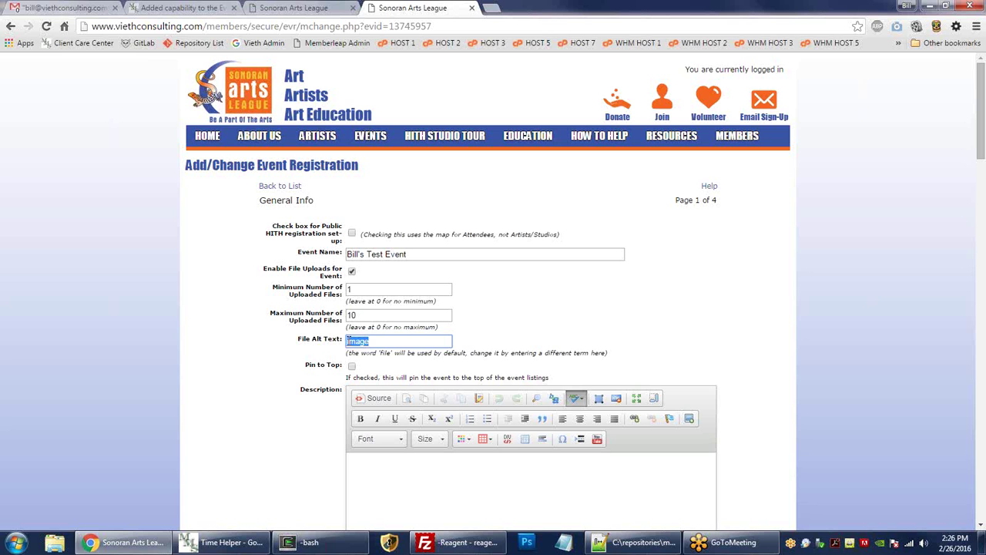
double_click(384, 353)
left_click(321, 363)
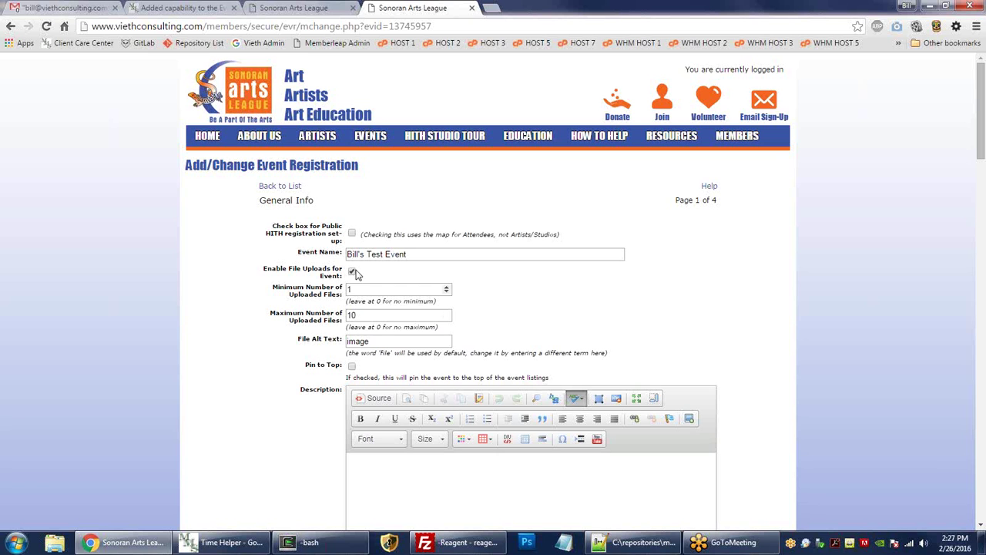
Return to the event list, find the test event among the registration URLs, and copy its URL.
left_click(281, 188)
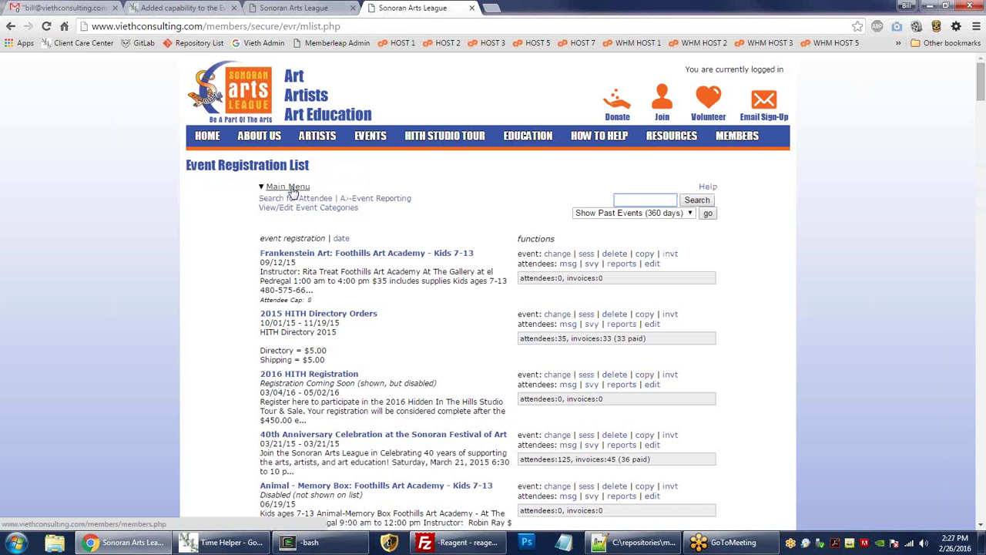
scroll(262, 293, "down", 10)
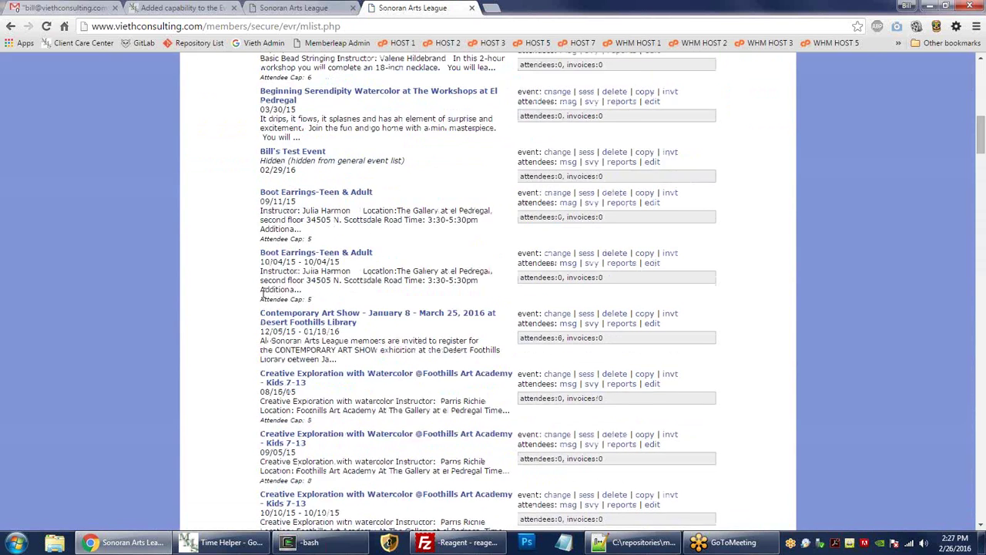
scroll(262, 294, "down", 3)
key("ctrl+f")
type("bill")
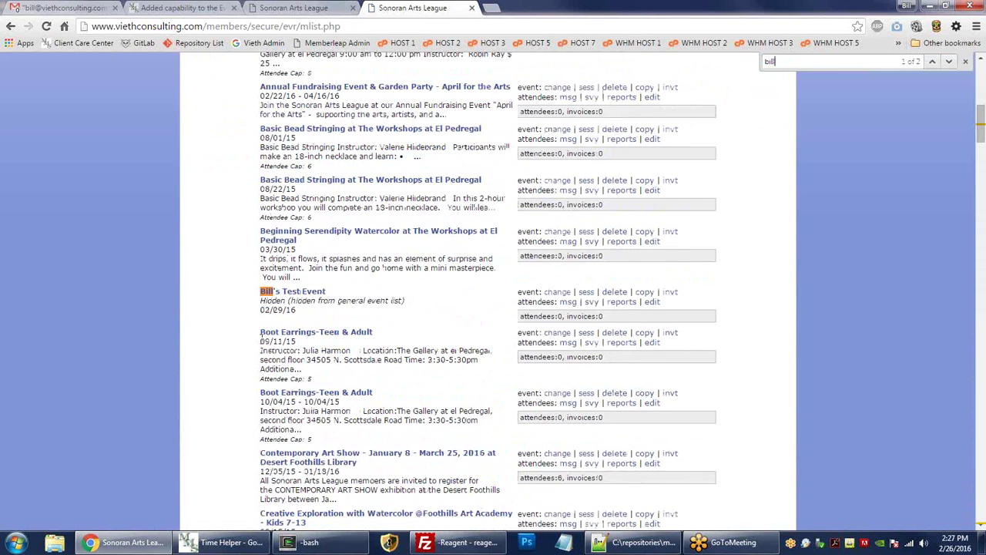
key("Return")
triple_click(395, 382)
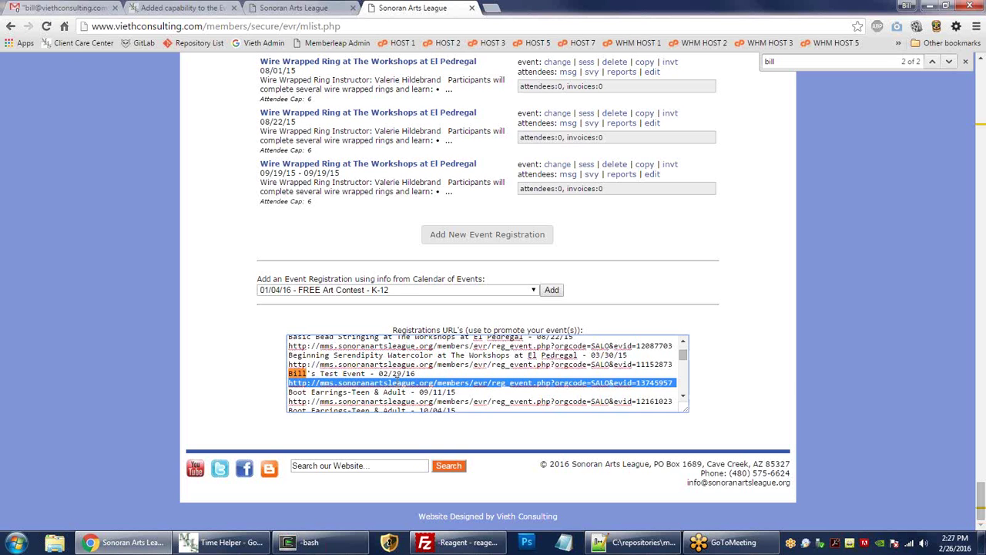
key("ctrl+c")
Open the copied registration URL in an incognito window and start registering for the event as a guest.
key("ctrl+shift+n")
key("ctrl+v")
key("Return")
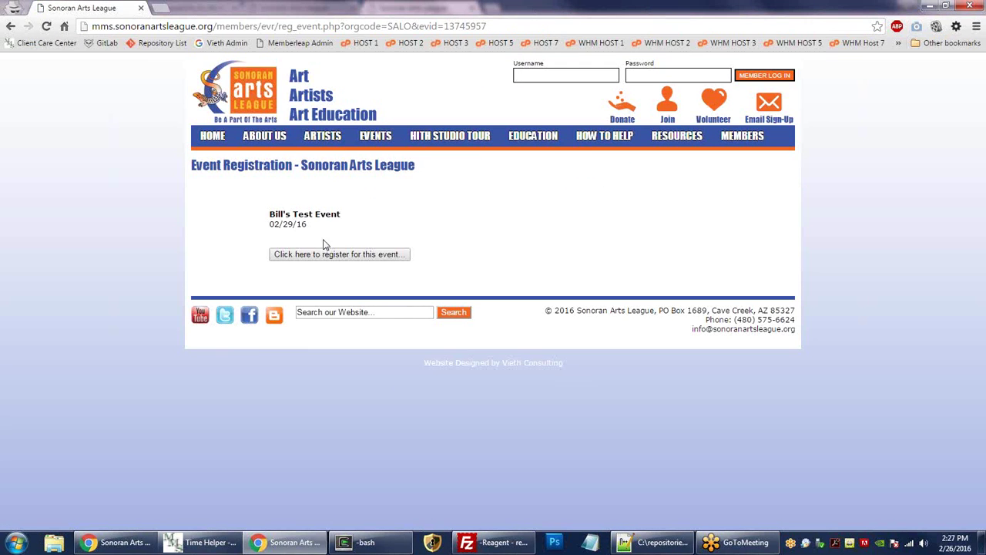
left_click(326, 256)
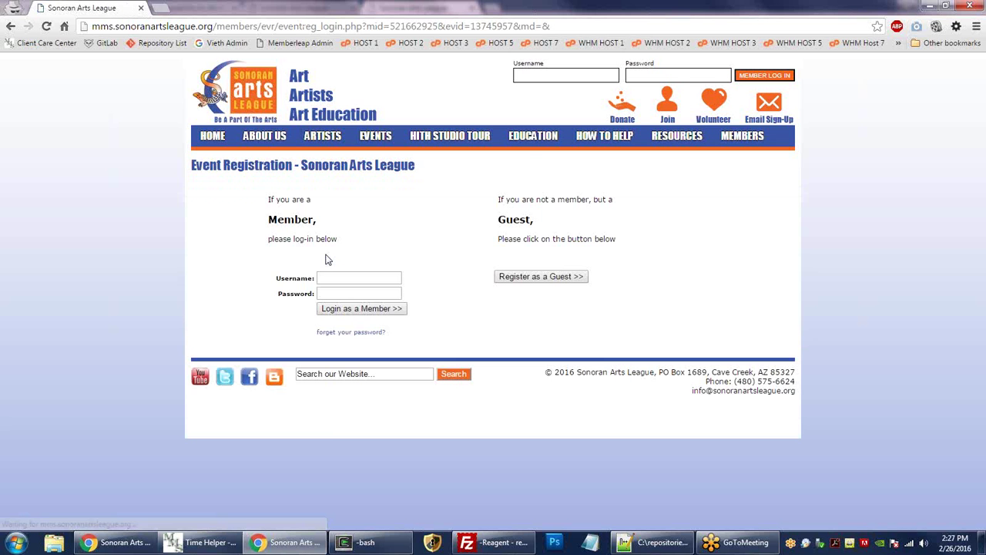
left_click(539, 279)
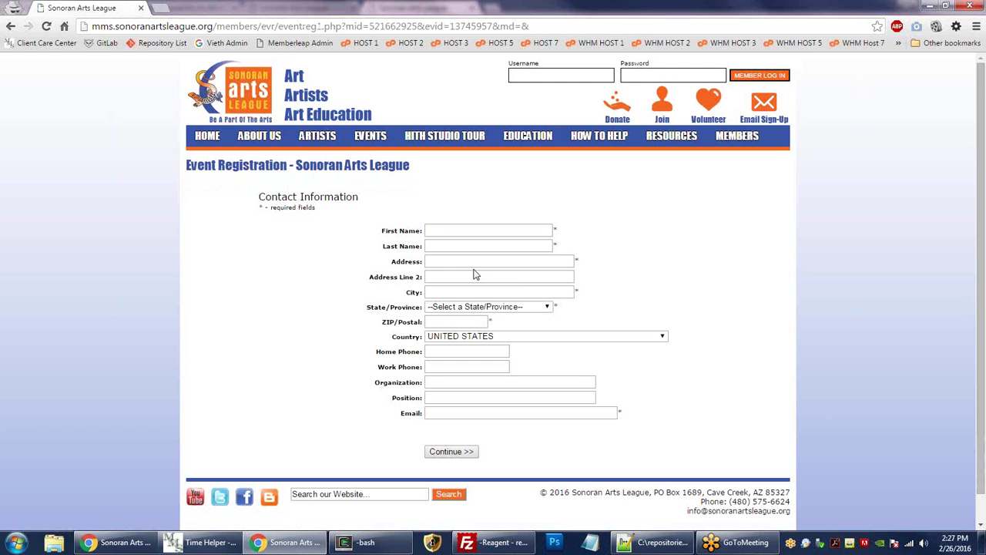
Enter "a" as the first name, last name, both address lines and city in the contact information.
left_click(443, 229)
type("a")
key("Tab")
type("a")
key("Tab")
type("a")
key("Tab")
type("a\ta")
key("Tab")
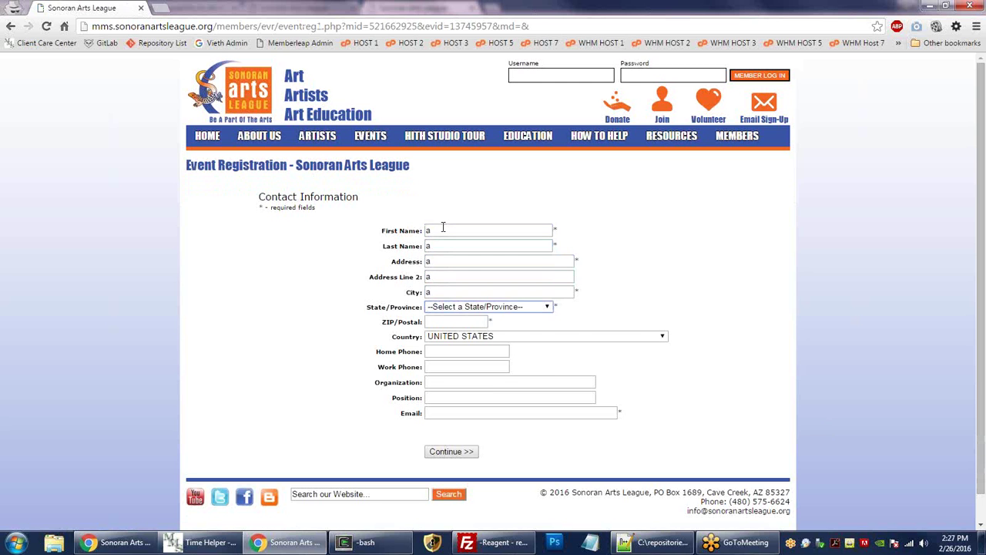
Set the state to (Not Applicable) and enter "a" as the ZIP code, home phone and work phone.
key("a")
key("Tab")
type("a")
key("Tab")
key("Tab")
type("a")
key("Tab")
type("a")
key("Tab")
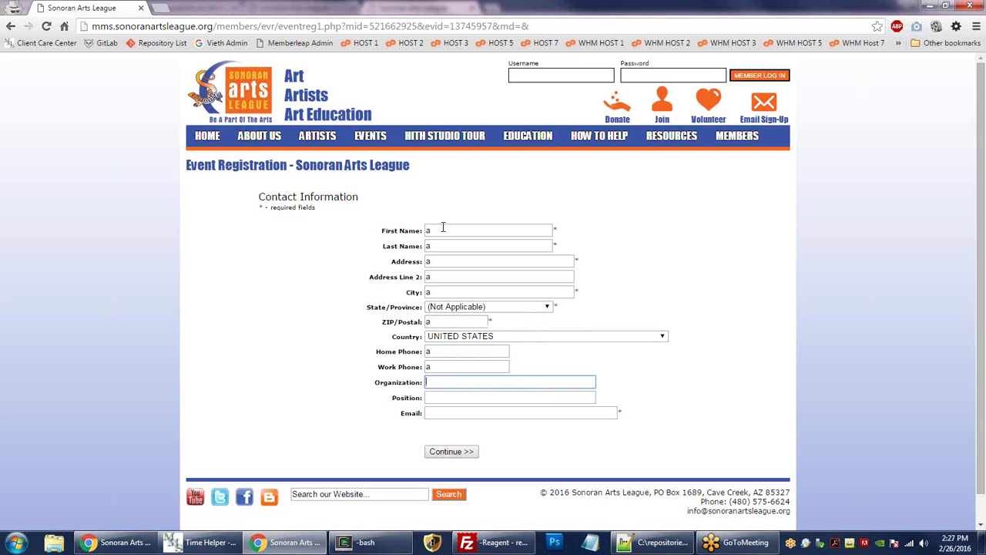
Enter "a" as organization and position, fill in the contact's e-mail, and submit the contact information.
type("a")
key("Tab")
type("a")
key("Tab")
type("b")
key("Down")
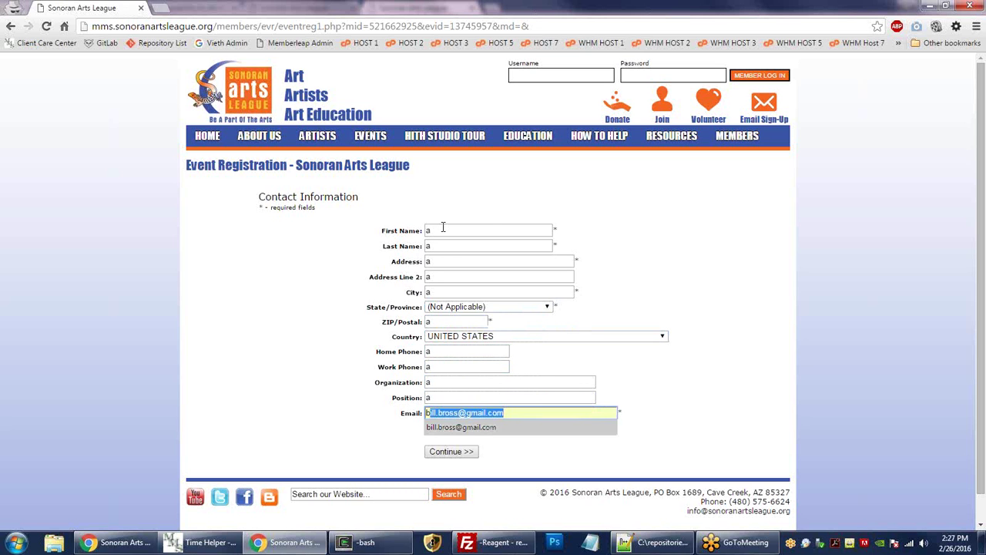
key("Return")
left_click(442, 452)
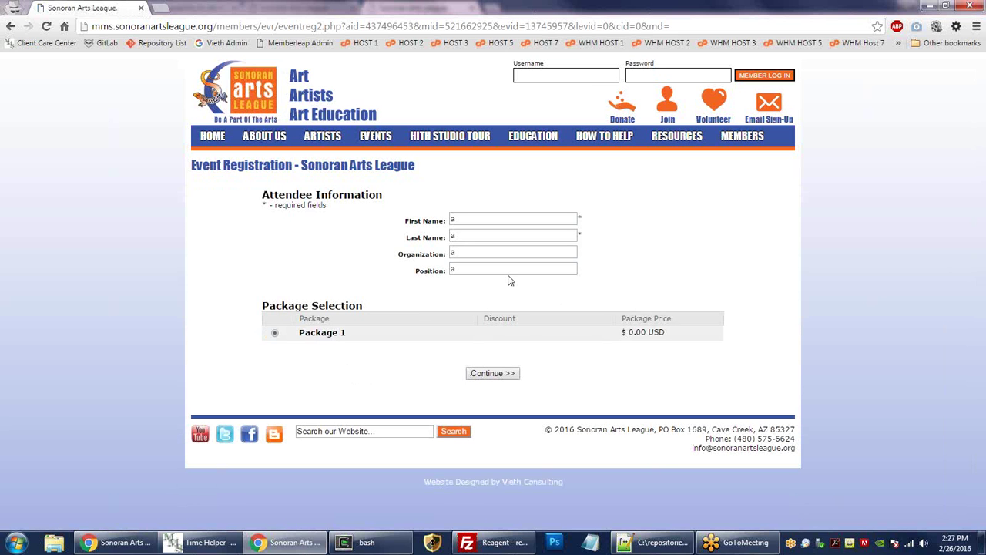
Submit the attendee information with Package 1 selected and check the image upload limits on the upload page.
left_click(485, 374)
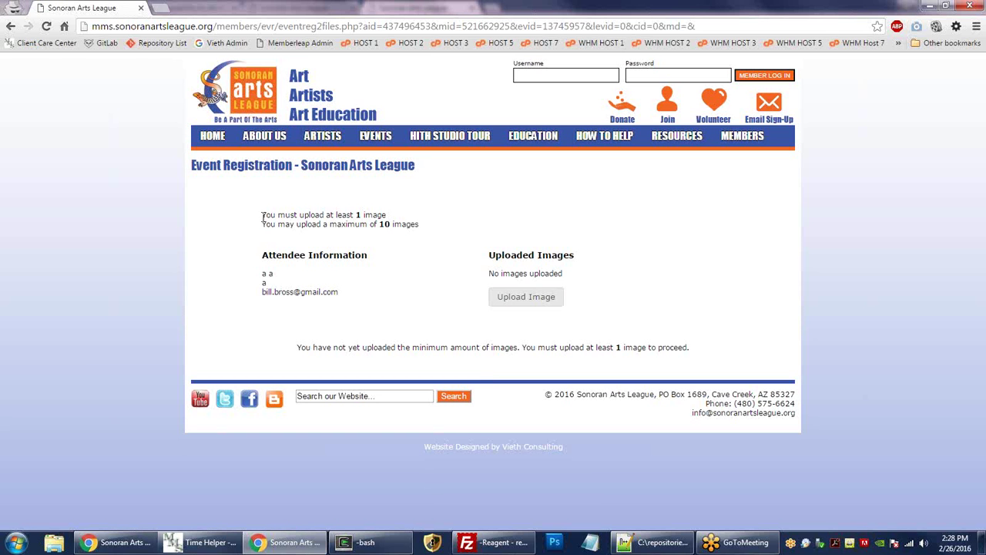
left_click_drag(261, 218, 436, 227)
left_click(426, 253)
Open Event Registration Configuration in the logged-in admin window and locate the Attendee File Upload Page Verbiage setting.
left_click(119, 541)
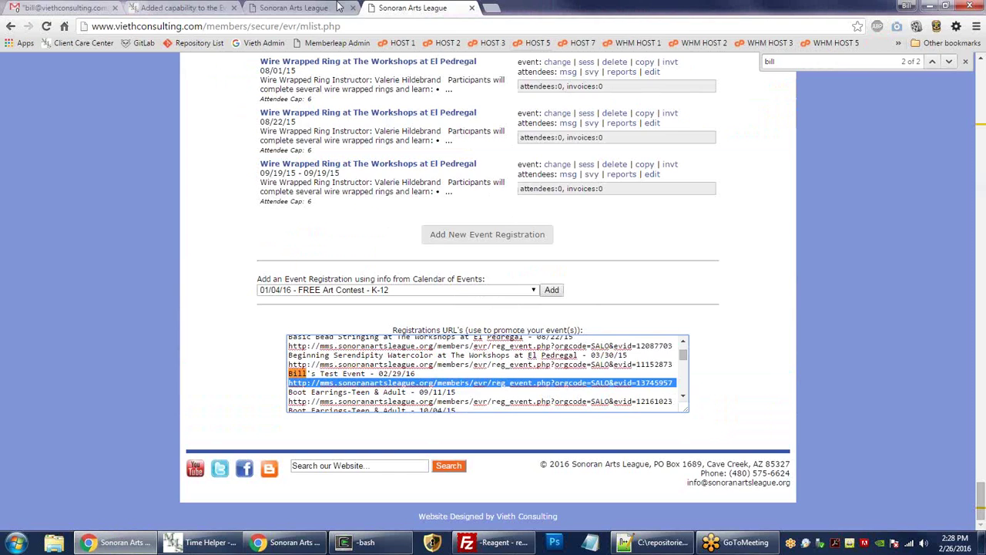
left_click(312, 7)
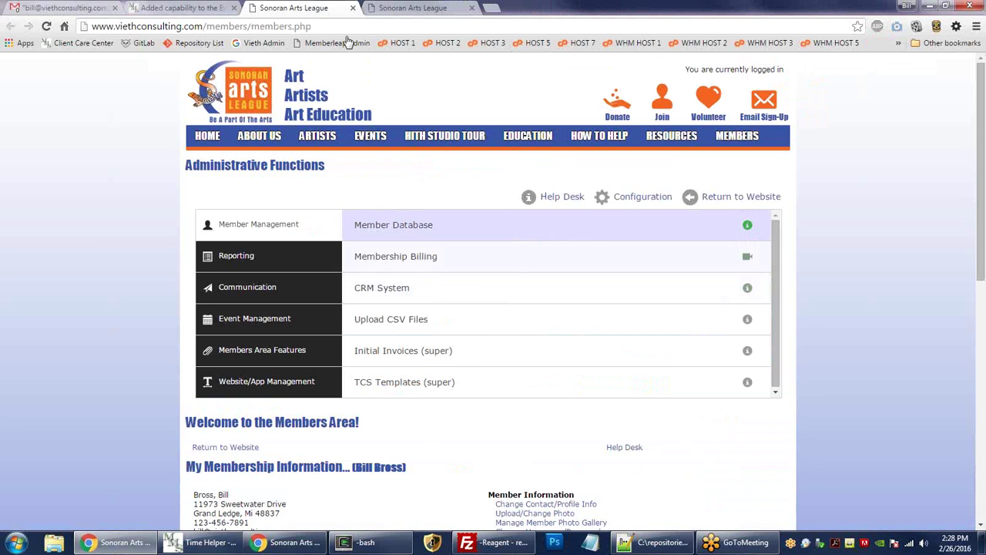
left_click(644, 198)
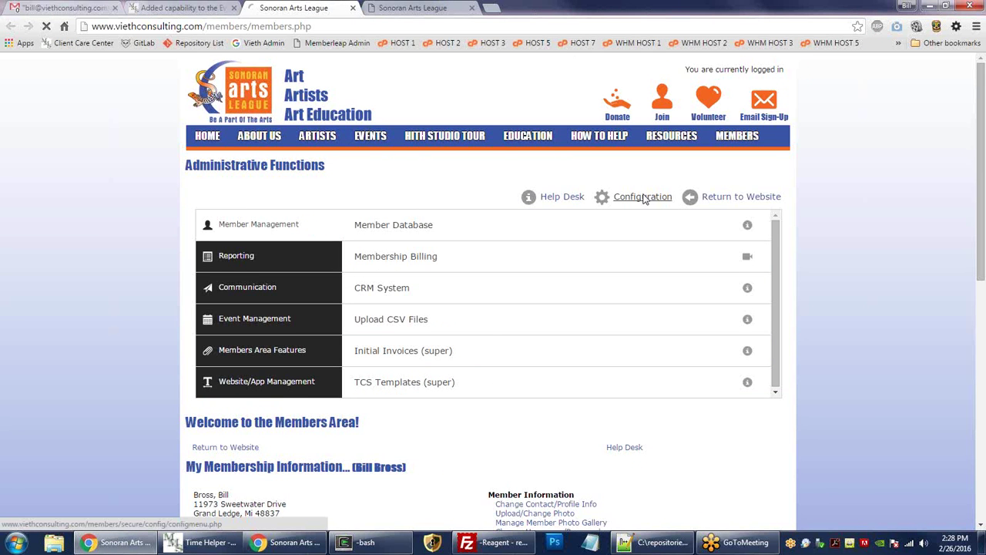
scroll(606, 221, "down", 4)
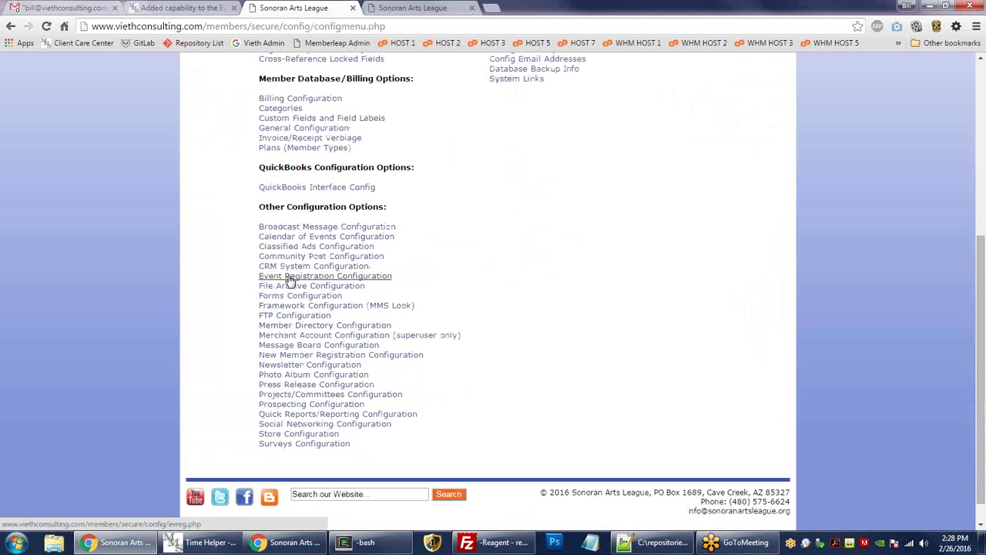
left_click(289, 279)
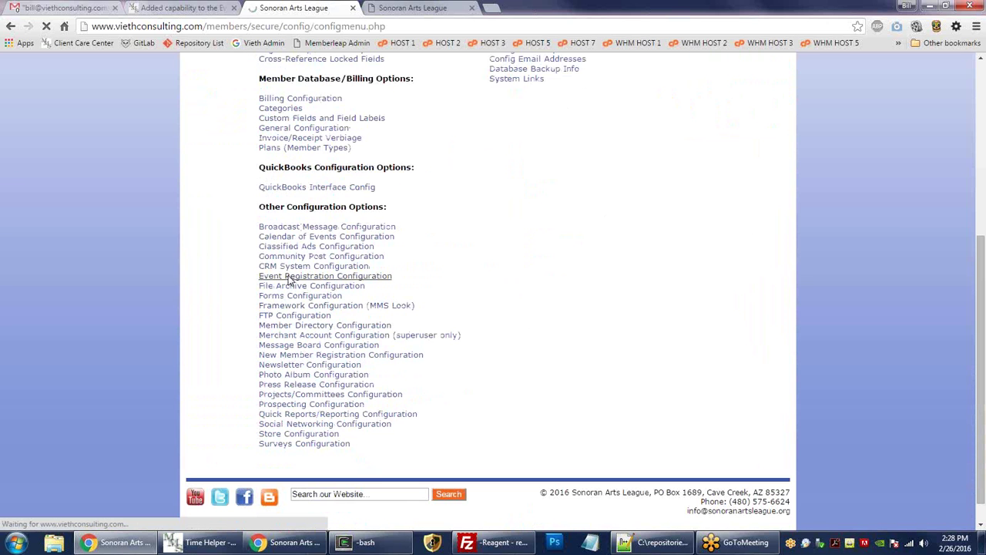
scroll(289, 281, "down", 3)
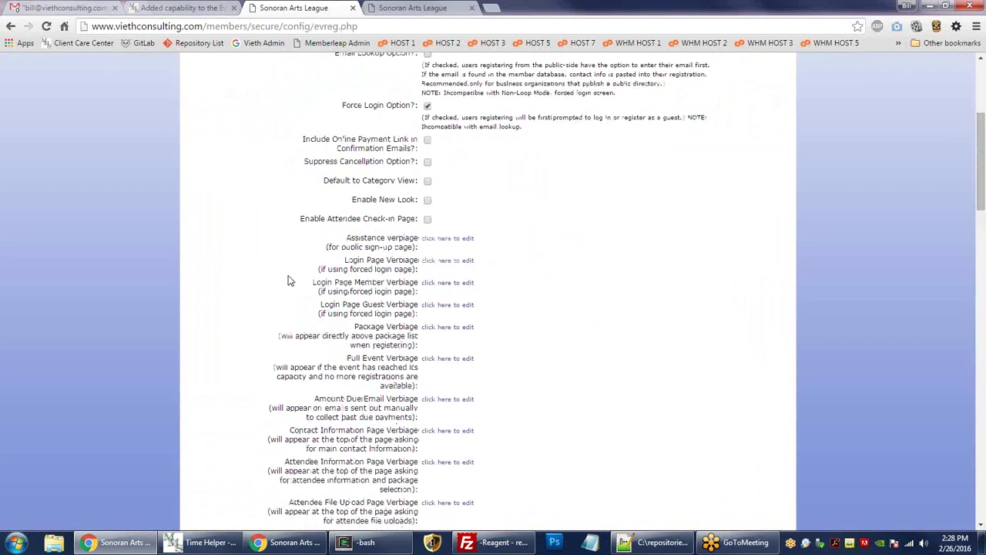
scroll(289, 280, "down", 2)
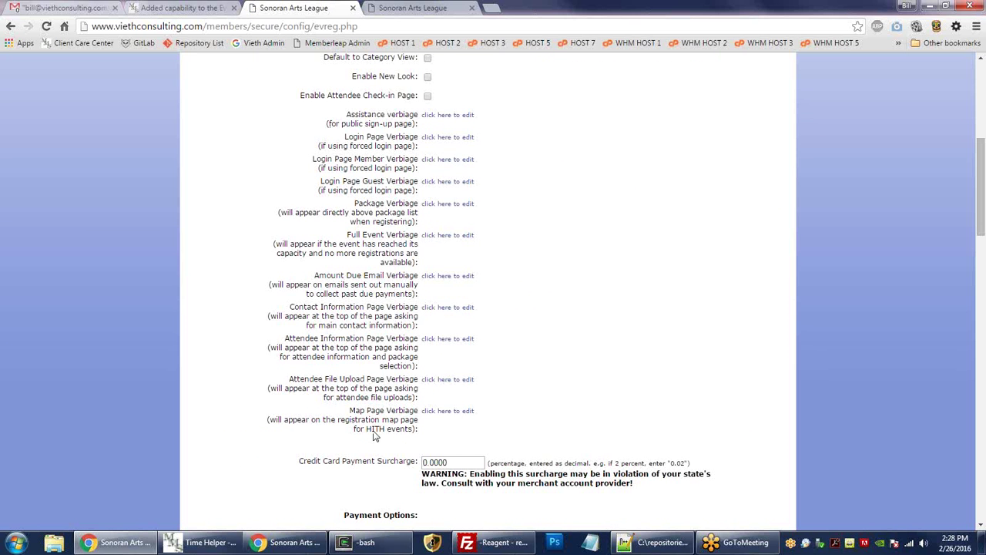
left_click_drag(288, 378, 416, 396)
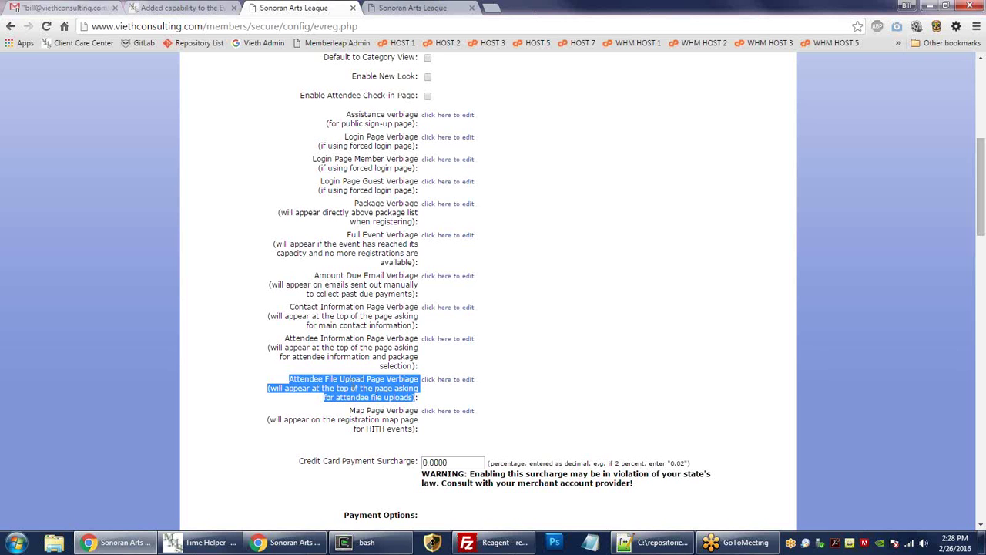
Return to the guest registration window and review the upload page's image limits, attendee information and minimum upload notice.
key("alt+Tab")
key("alt+Tab")
key("alt+Tab")
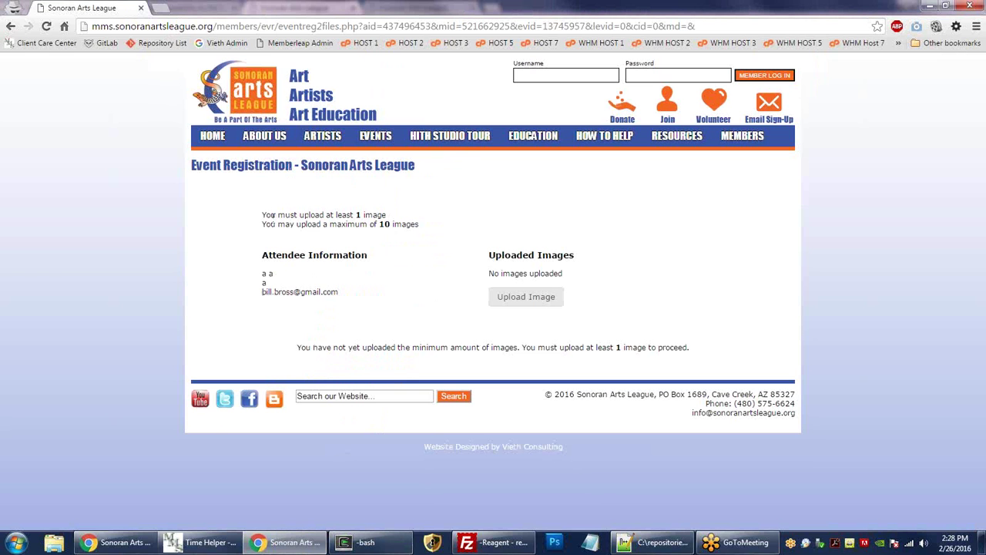
left_click_drag(265, 211, 422, 226)
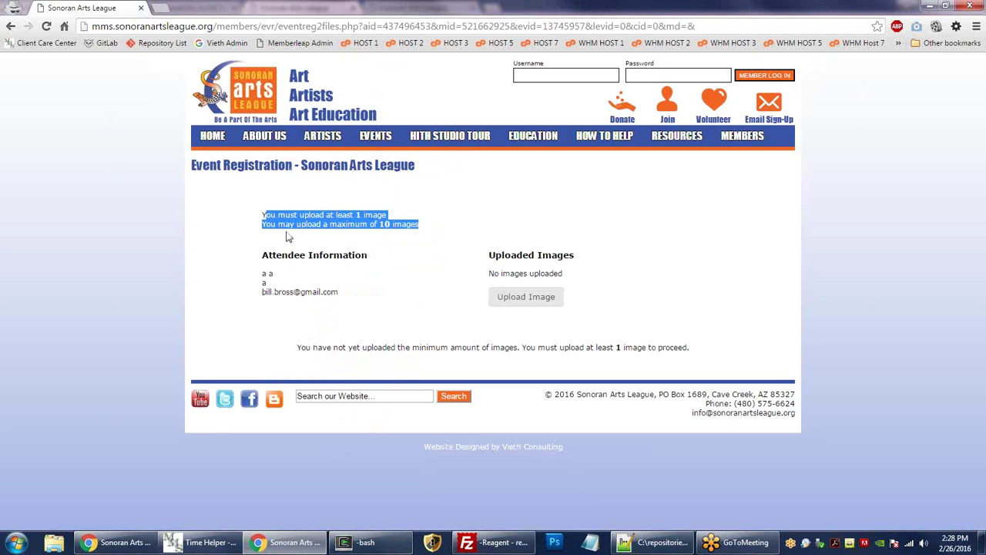
left_click(341, 235)
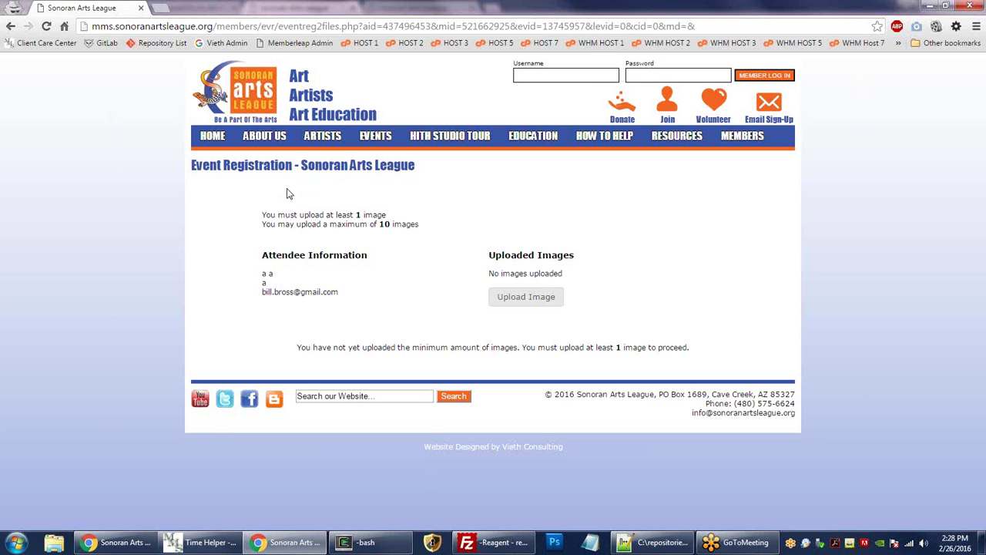
left_click_drag(261, 259, 320, 290)
left_click(260, 277)
left_click_drag(261, 277, 269, 274)
left_click(268, 276)
left_click_drag(296, 347, 690, 347)
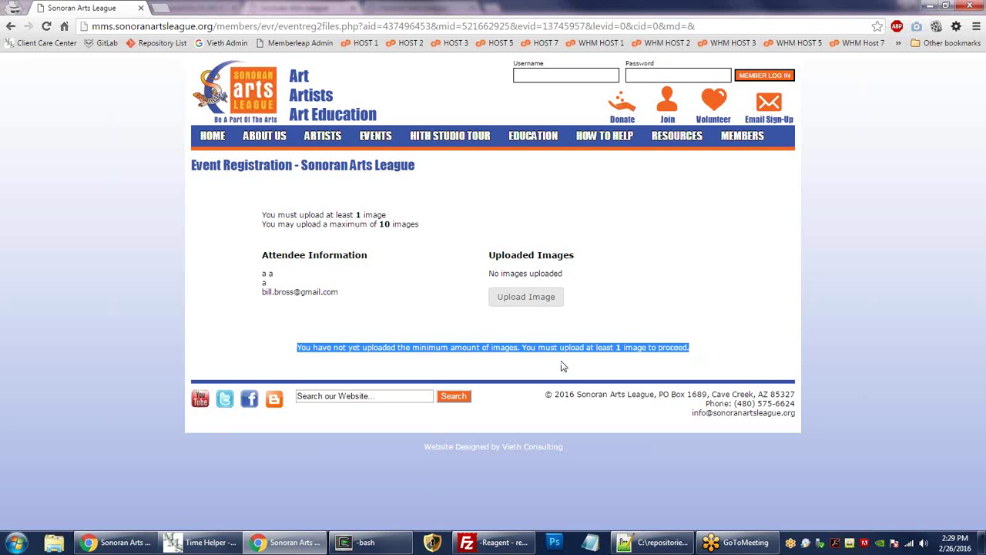
left_click(505, 338)
Open the form for uploading an image and review the wording of its heading and instructions.
left_click(514, 301)
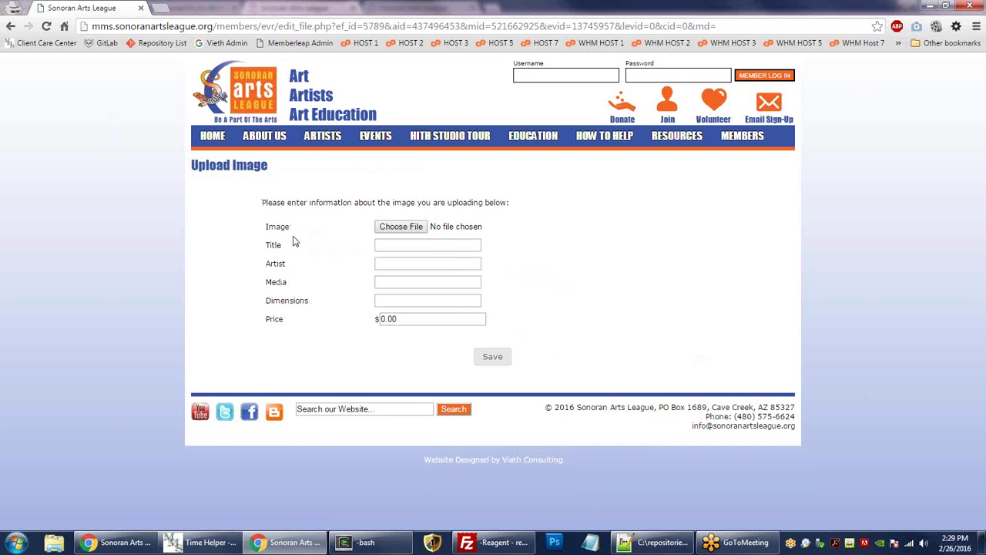
left_click_drag(234, 164, 293, 160)
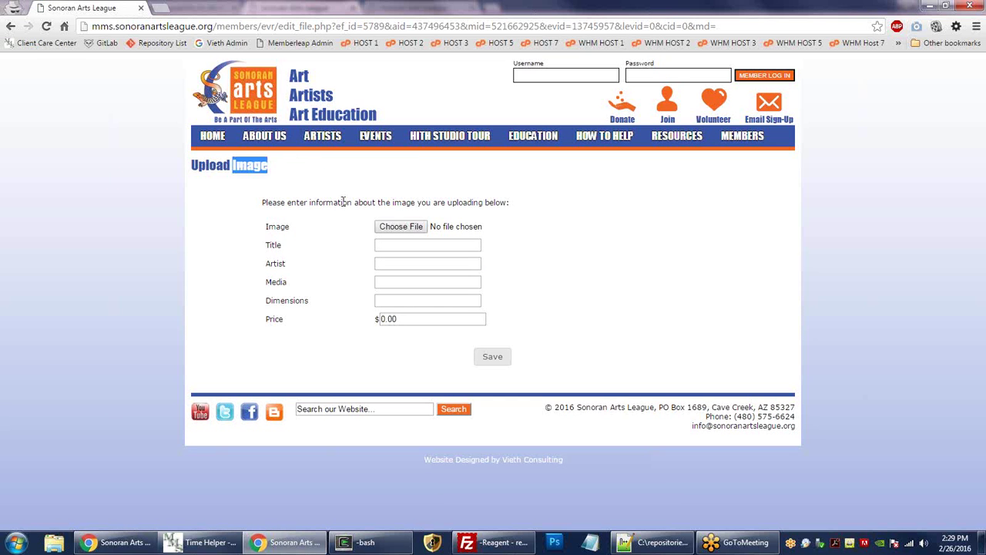
double_click(410, 203)
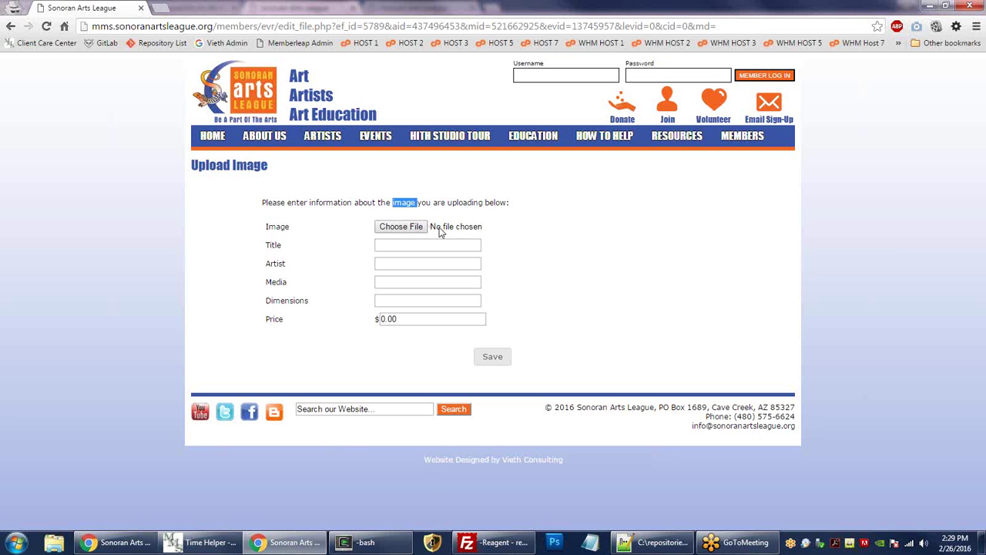
left_click(333, 231)
Choose "DSCF0001 copy.jpg" from Pictures > Chicago (Honeymoon 2007) > Tuesday Pics on MiniStation (E:) as the image file.
left_click(410, 228)
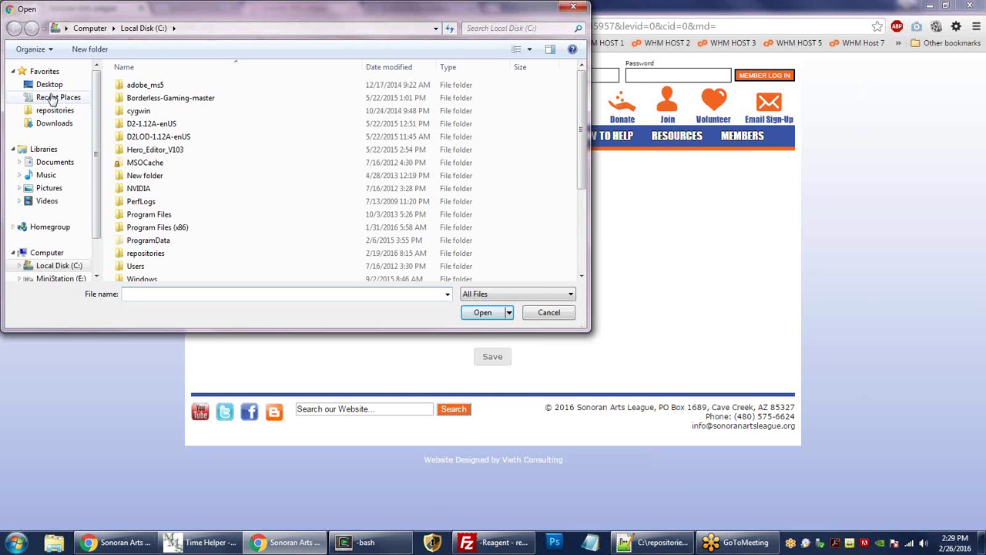
scroll(98, 167, "down", 2)
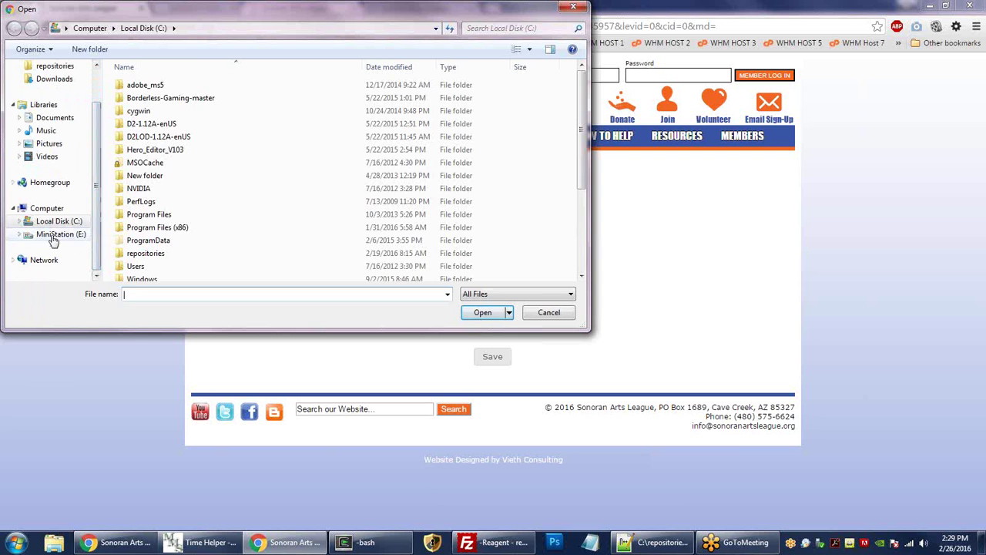
left_click(54, 234)
double_click(144, 171)
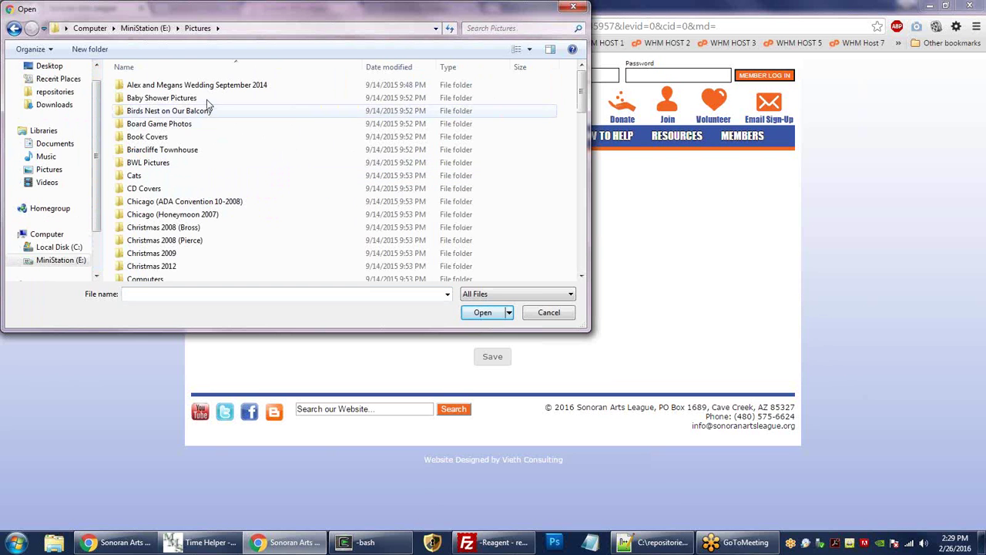
double_click(192, 215)
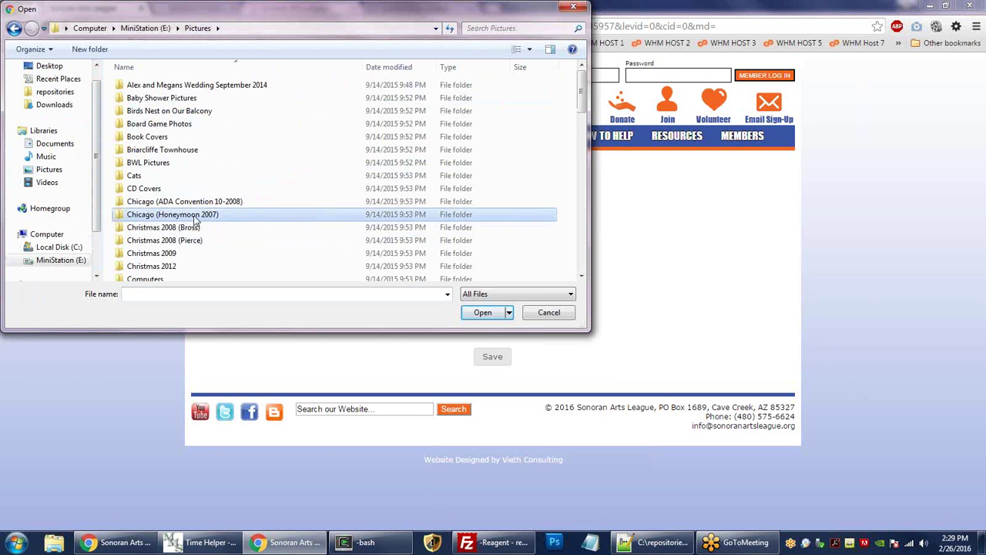
double_click(213, 99)
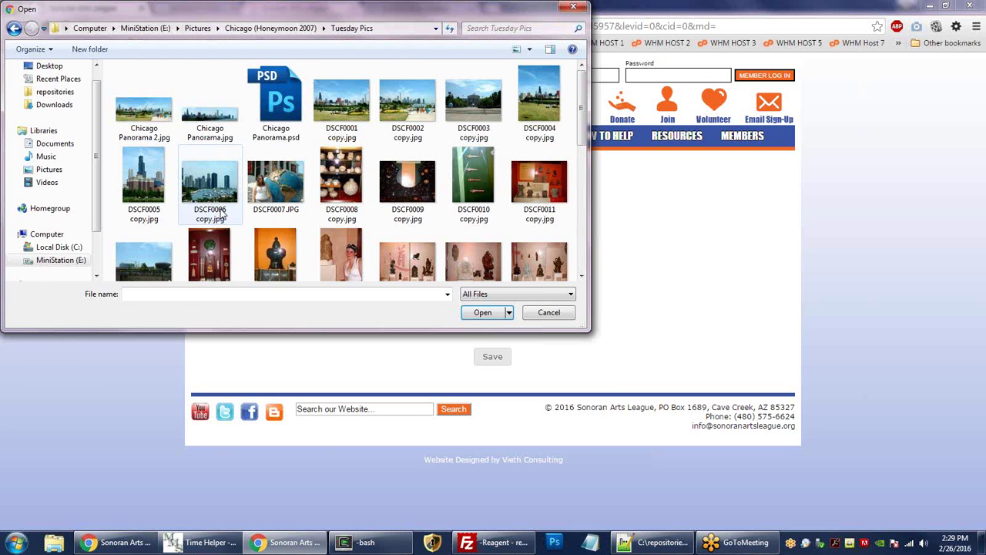
left_click(348, 113)
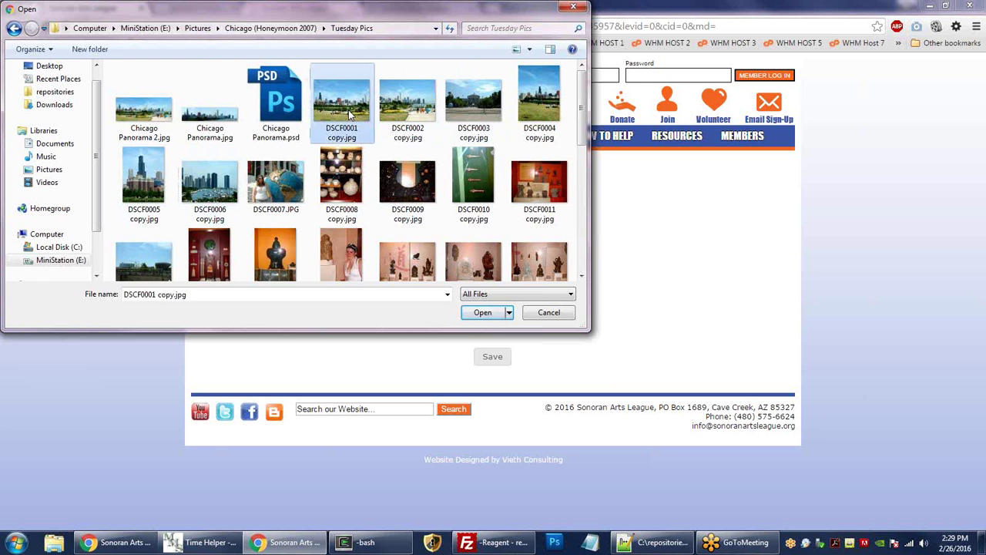
double_click(349, 110)
Enter "Chicago Skyline" as the title, fill in the artist's name, and enter "Photo" as the media.
left_click(421, 243)
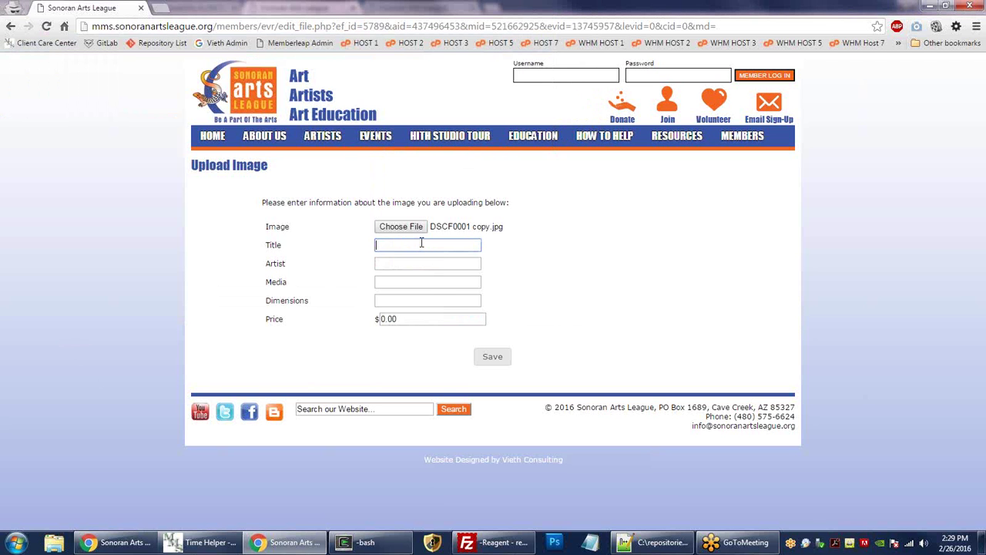
type("Chicago Skyline")
key("Tab")
type("Bil")
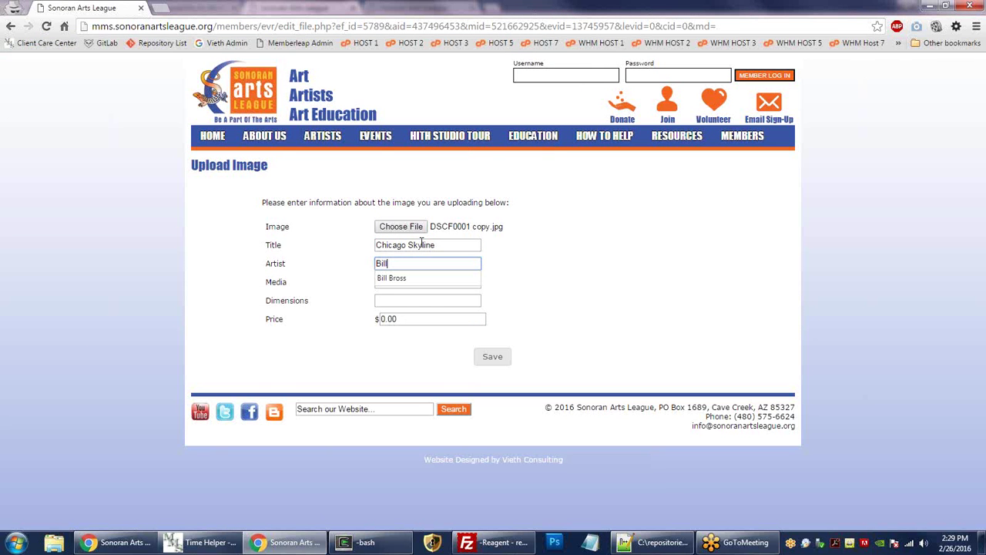
type("l")
key("Down")
key("Tab")
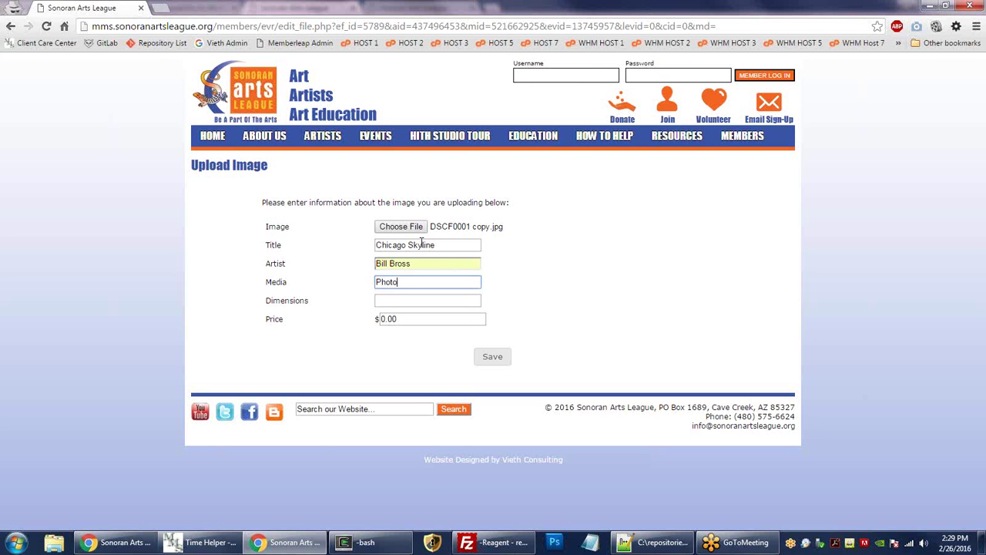
Enter "10 X 10" as the dimensions and 15 as the price, and save the image.
key("Tab")
type("1")
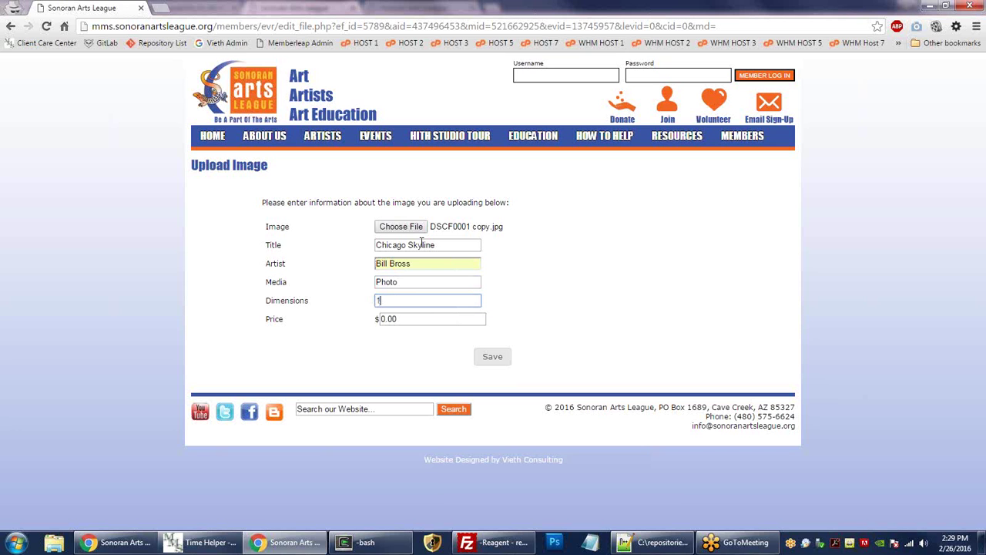
type("0 X 10")
key("Tab")
type("15")
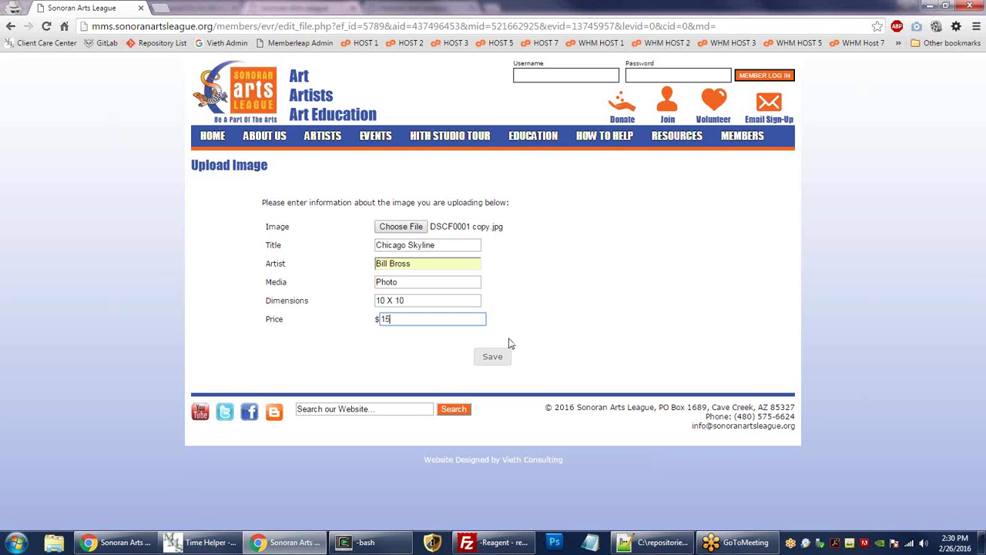
left_click(493, 359)
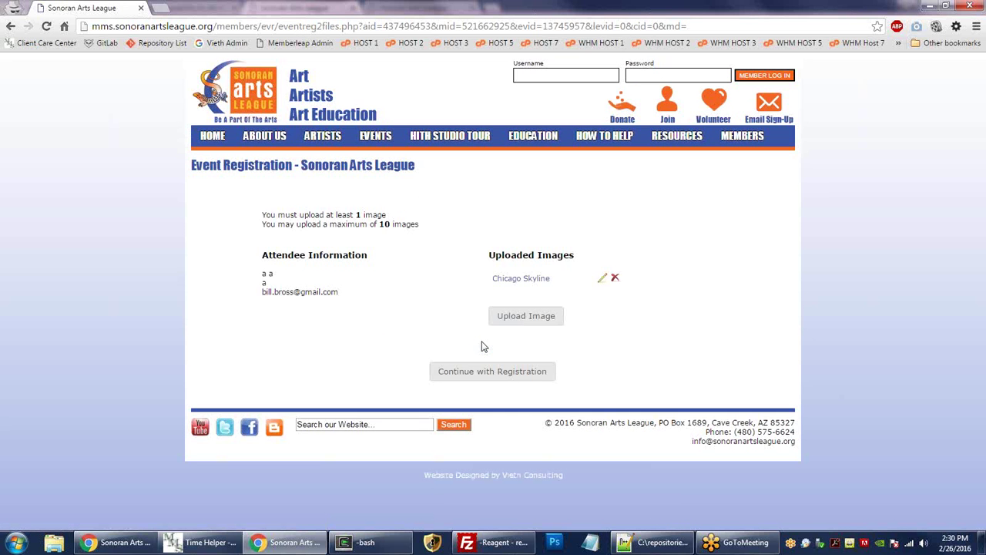
View the uploaded Chicago Skyline image in a separate tab and close that tab.
middle_click(512, 280)
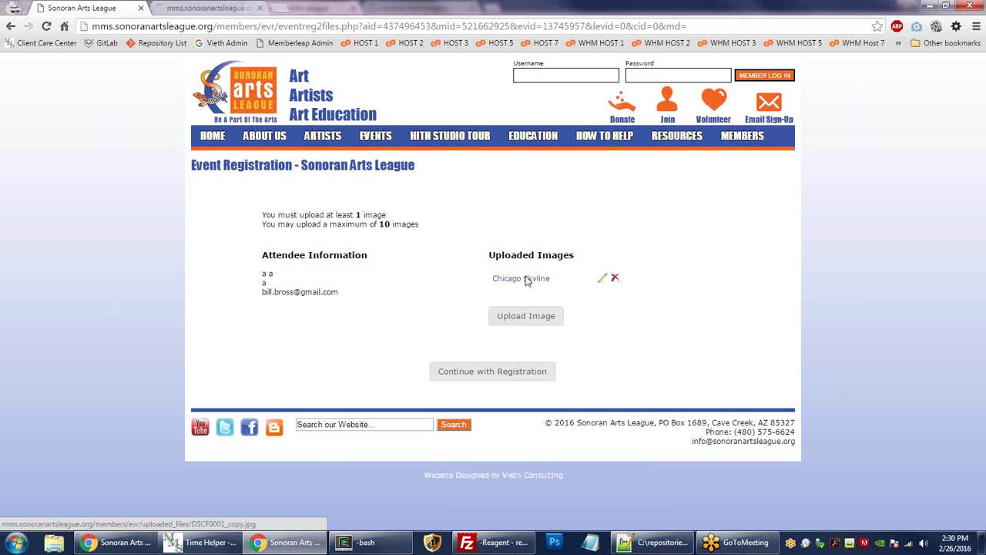
left_click(200, 8)
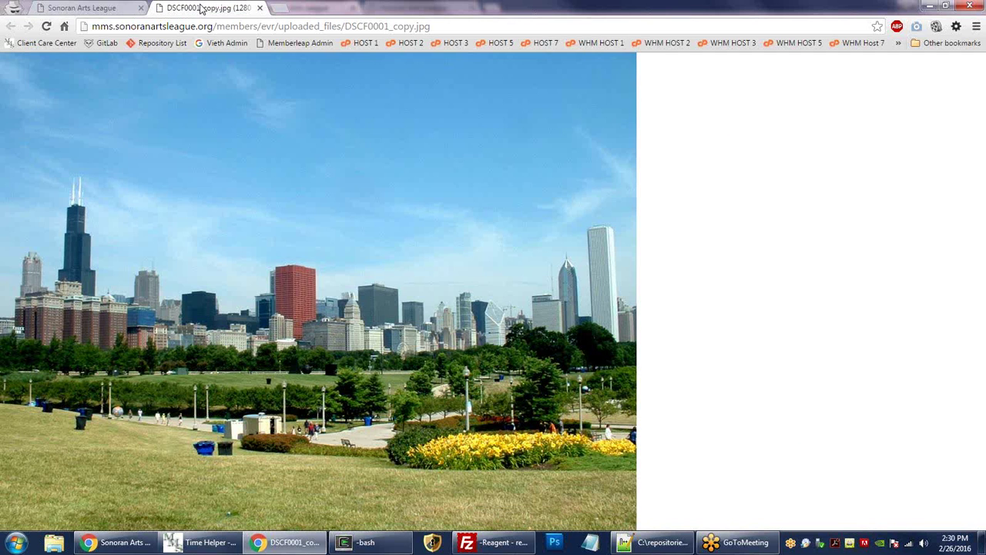
middle_click(202, 12)
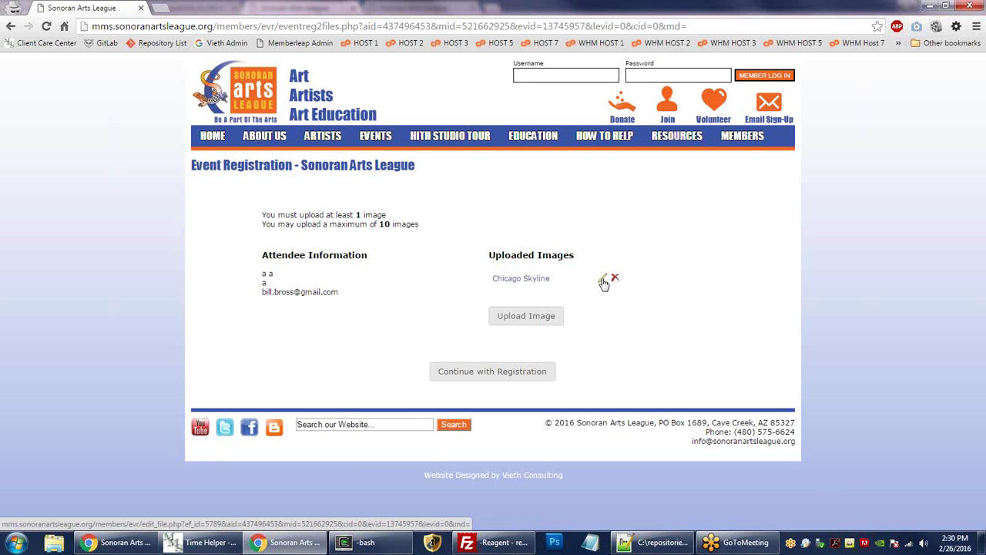
Open the Chicago Skyline image entry for editing, check its upload note and details, and return to the upload page.
left_click(603, 280)
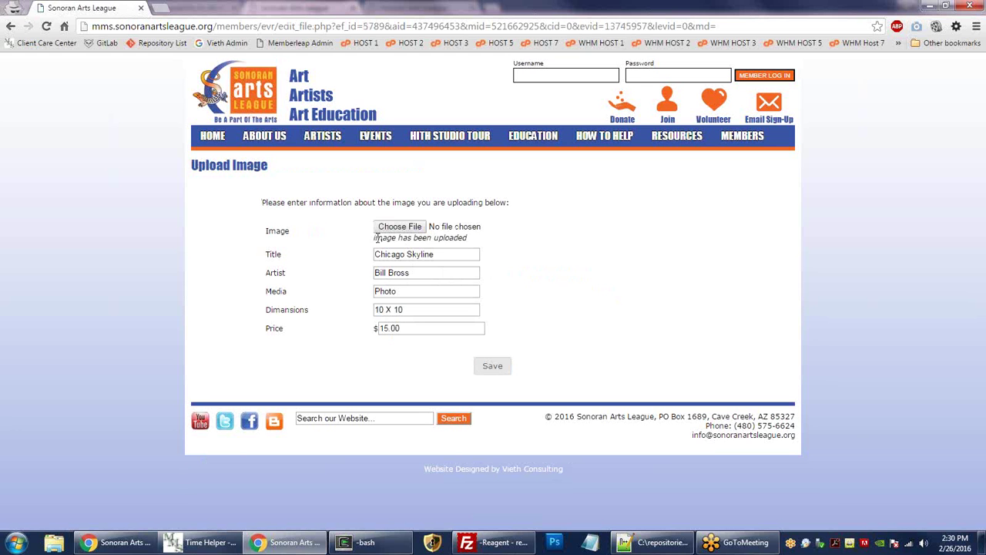
left_click_drag(398, 239, 468, 239)
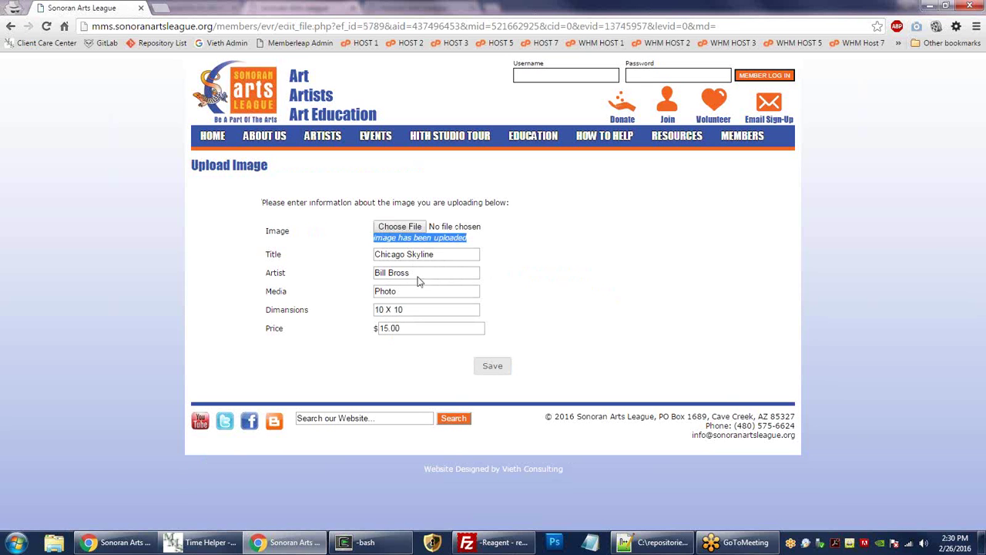
left_click(412, 370)
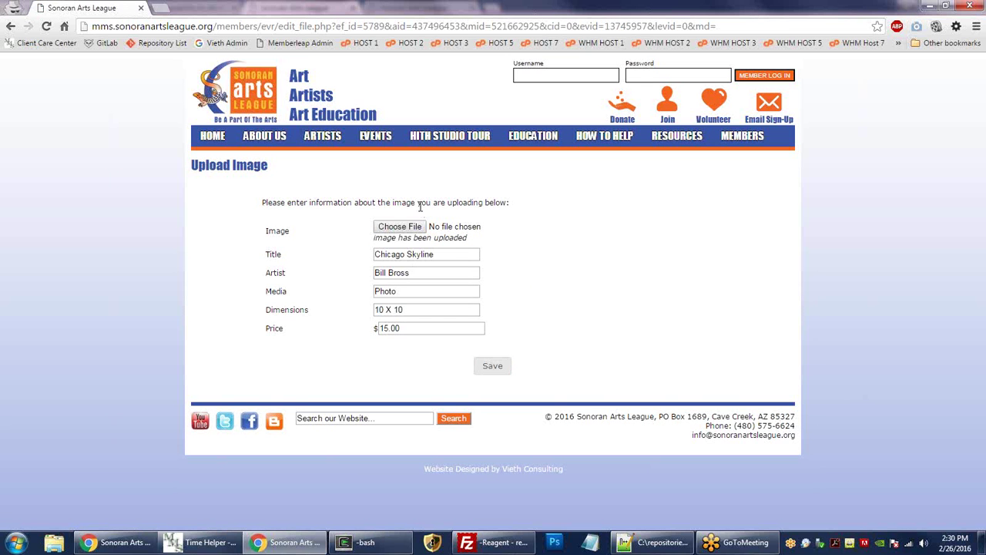
key("alt+Left")
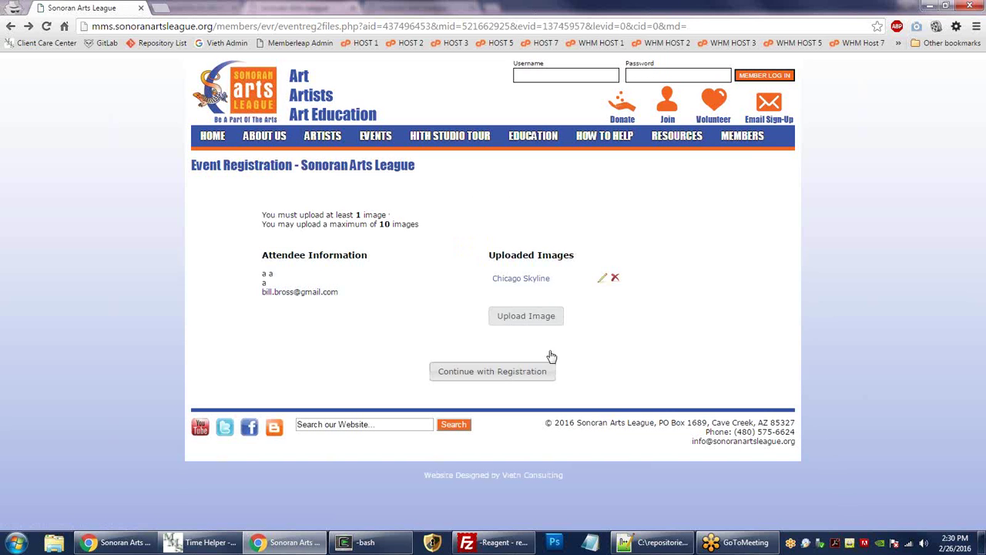
Review the minimum and maximum image limits on the upload page and continue with the registration.
left_click_drag(302, 216, 399, 218)
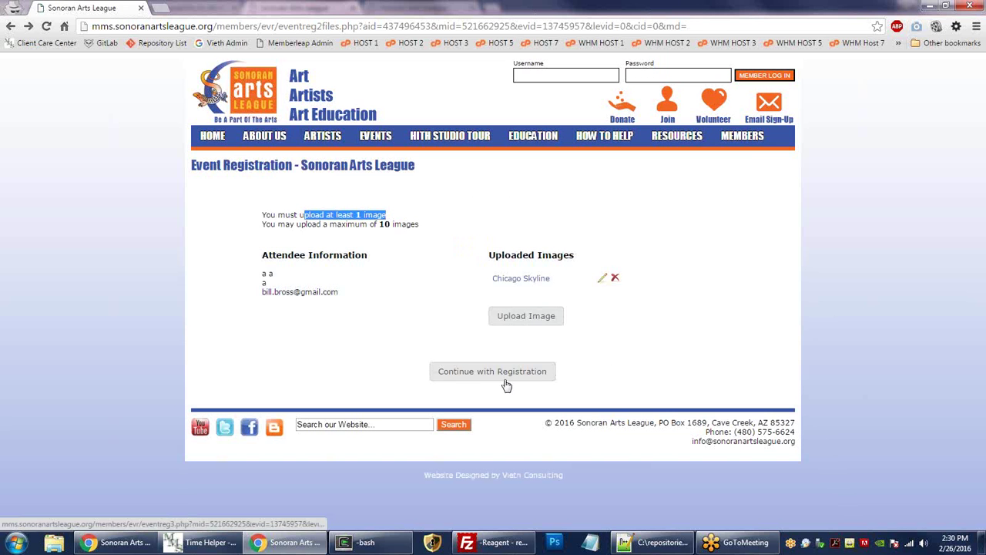
left_click(422, 338)
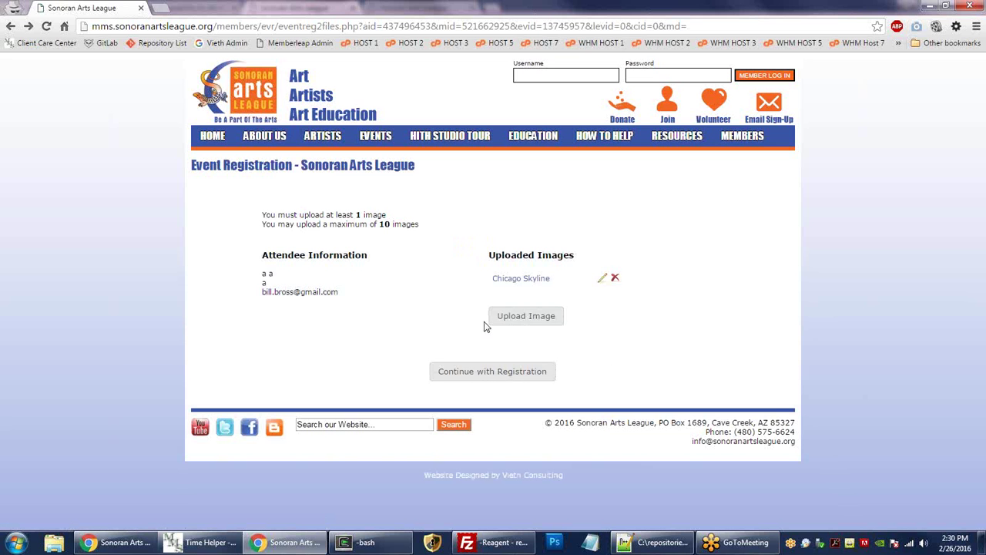
double_click(383, 224)
left_click(589, 322)
left_click(474, 377)
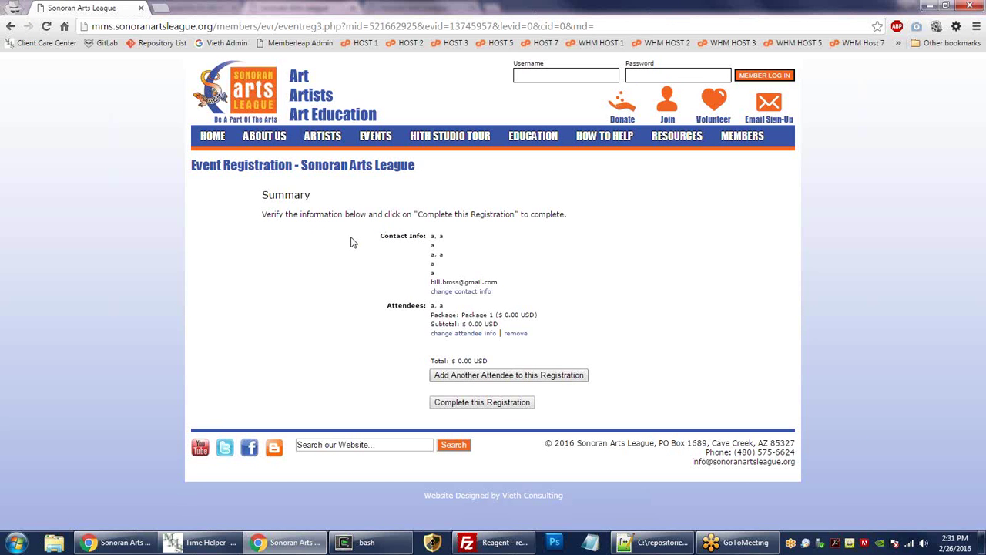
Review the registration summary, complete the registration, and check the confirmation page.
left_click_drag(261, 193, 583, 363)
left_click(432, 274)
left_click(466, 406)
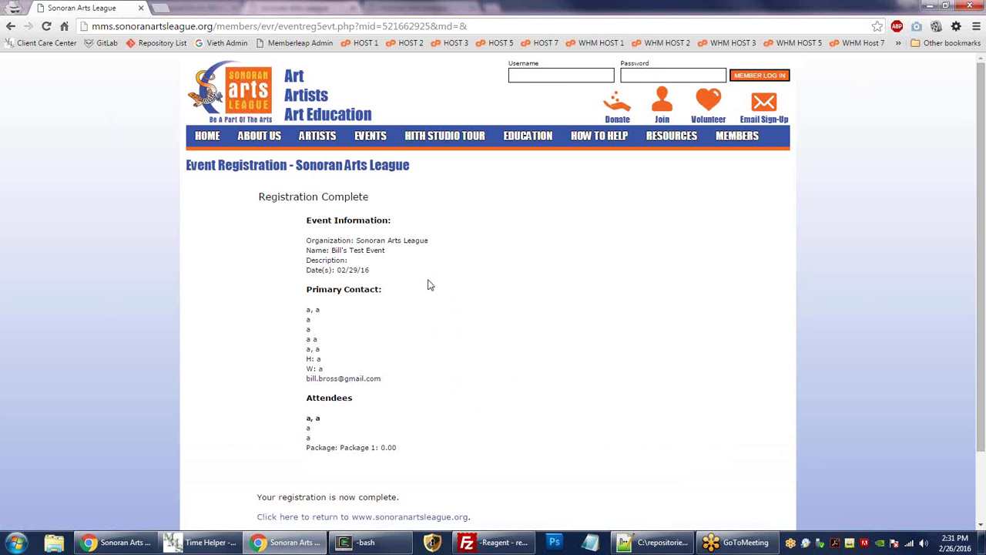
scroll(426, 284, "down", 2)
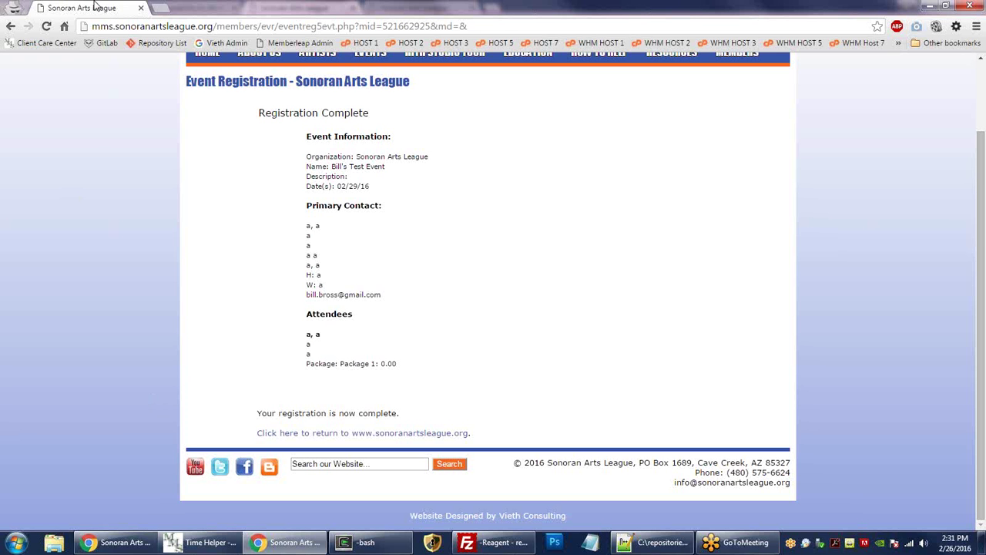
Close the guest registration window and locate the 02/29/16 test event in the admin event list.
key("ctrl+w")
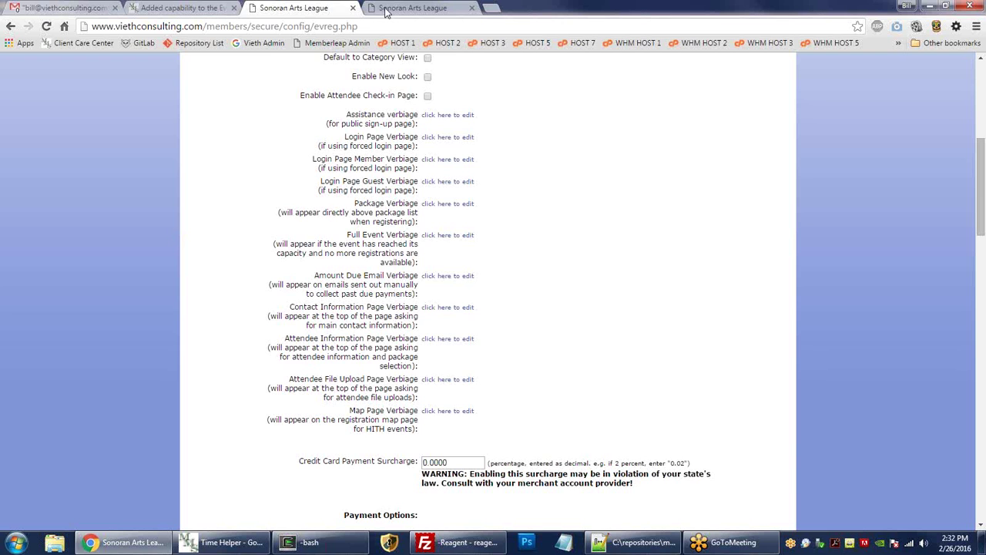
left_click(420, 8)
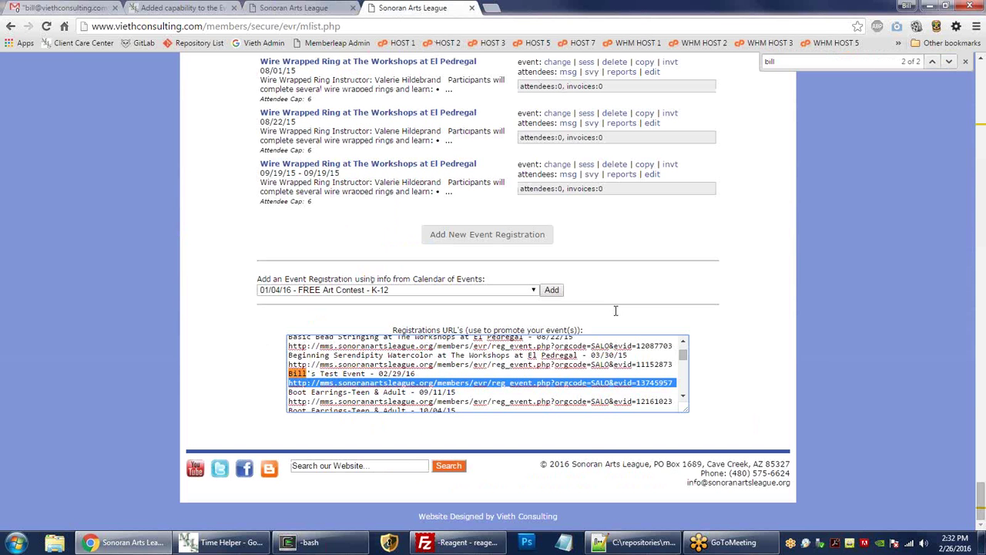
left_click(668, 236)
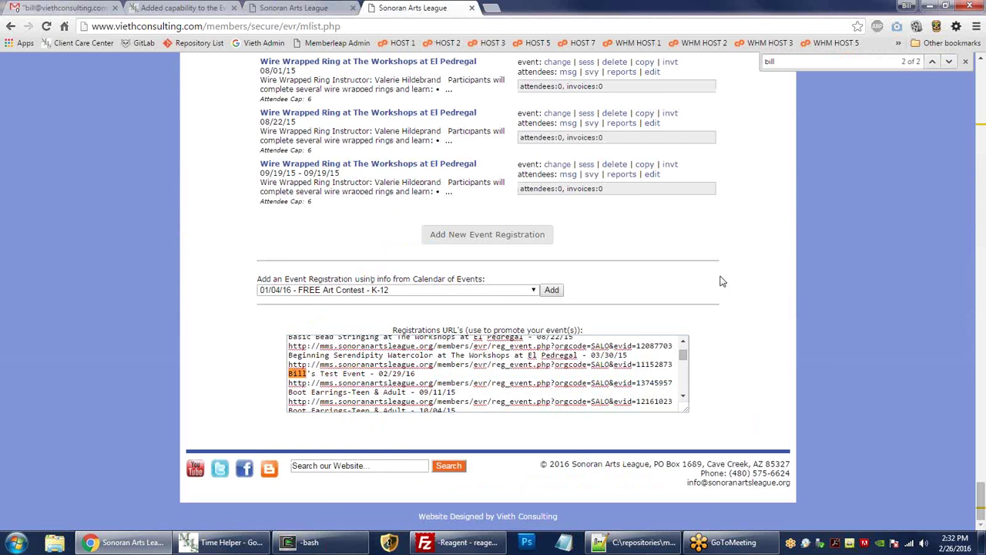
key("Return")
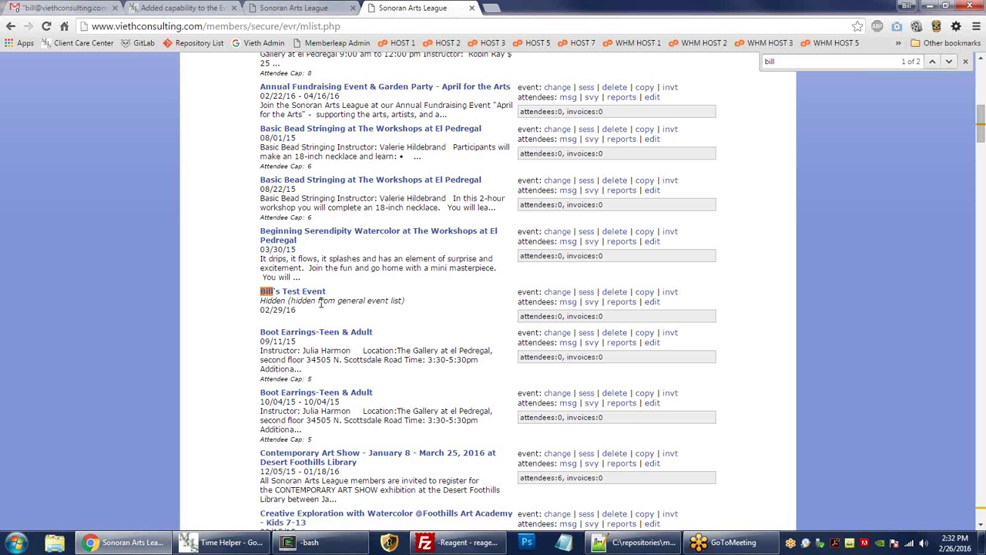
Open the reports for the 02/29/16 test event and bring up the Attendee Uploaded Files report.
left_click(629, 301)
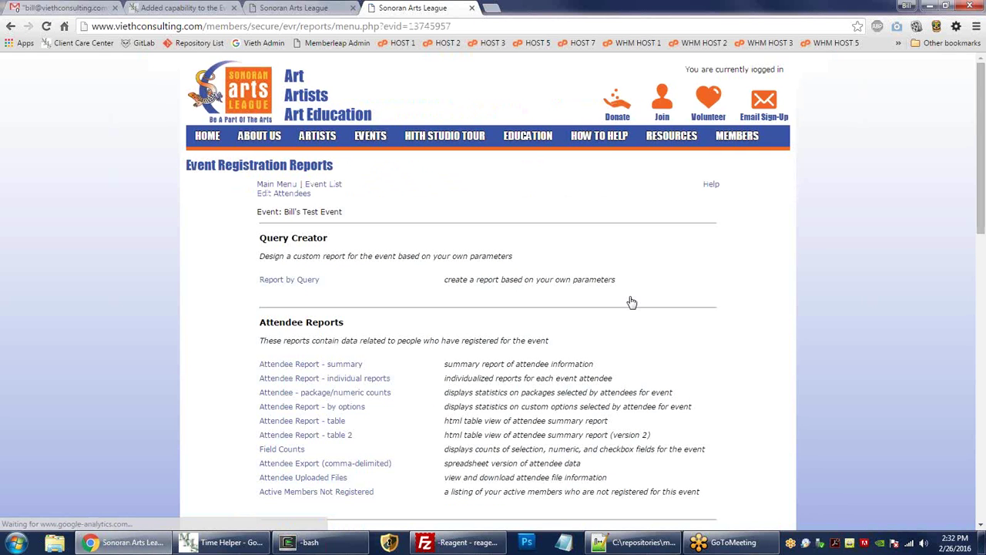
scroll(665, 293, "down", 3)
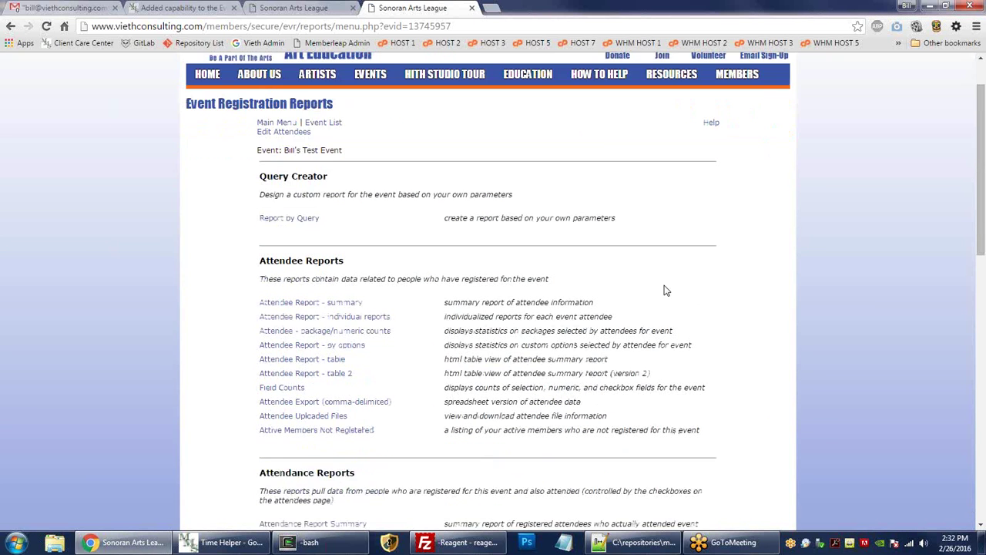
scroll(470, 345, "up", 2)
left_click_drag(606, 415, 271, 416)
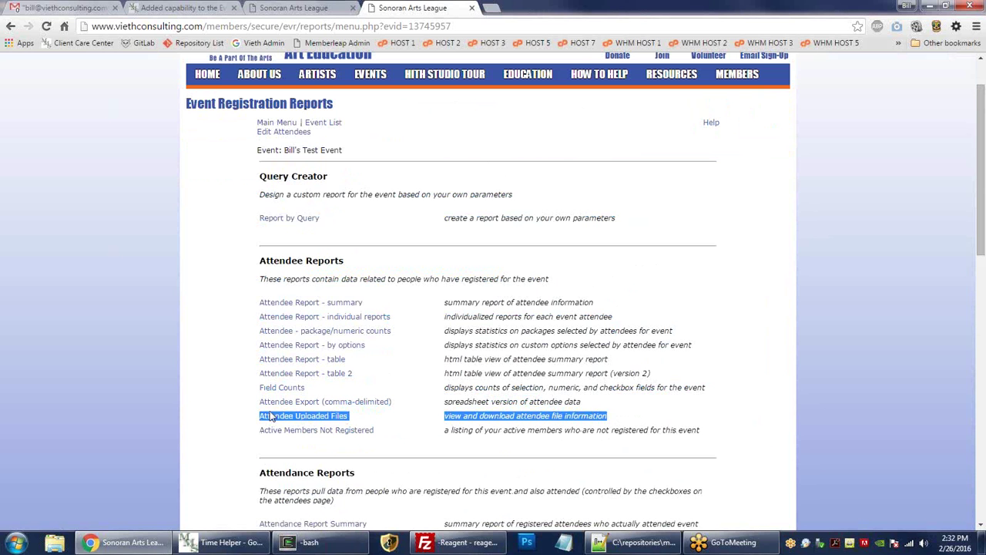
left_click(399, 423)
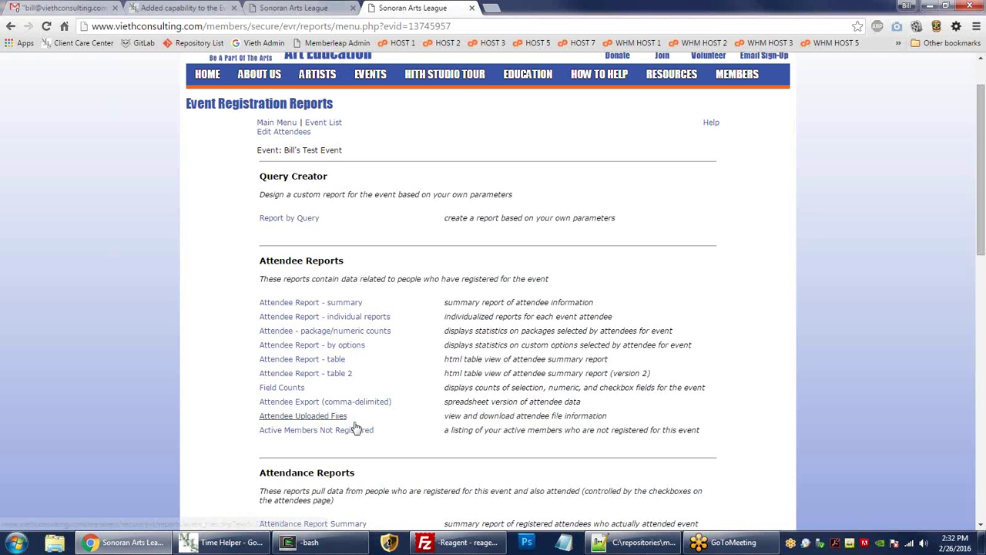
left_click(347, 418)
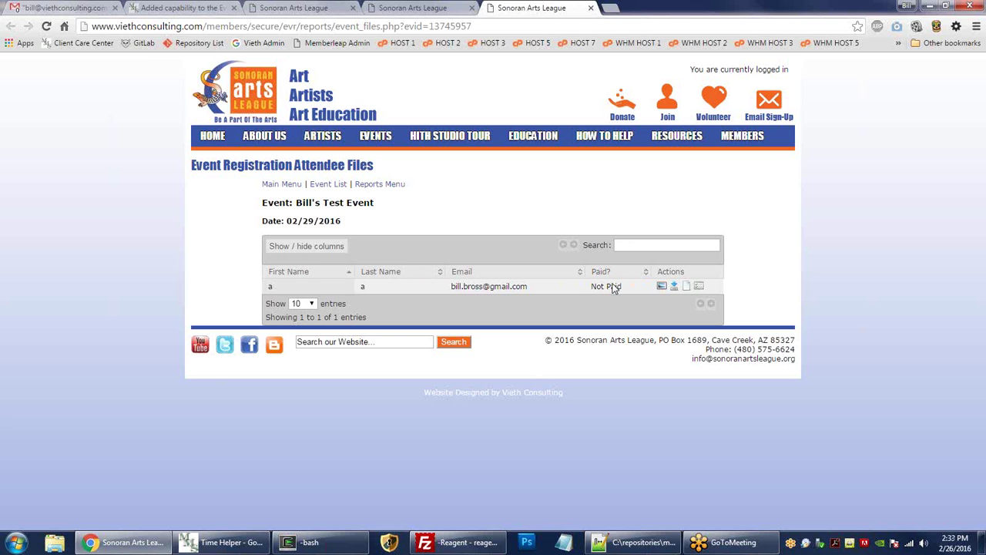
Open the attendee's image gallery, read the Chicago Skyline image's caption, and close the caption.
left_click(661, 287)
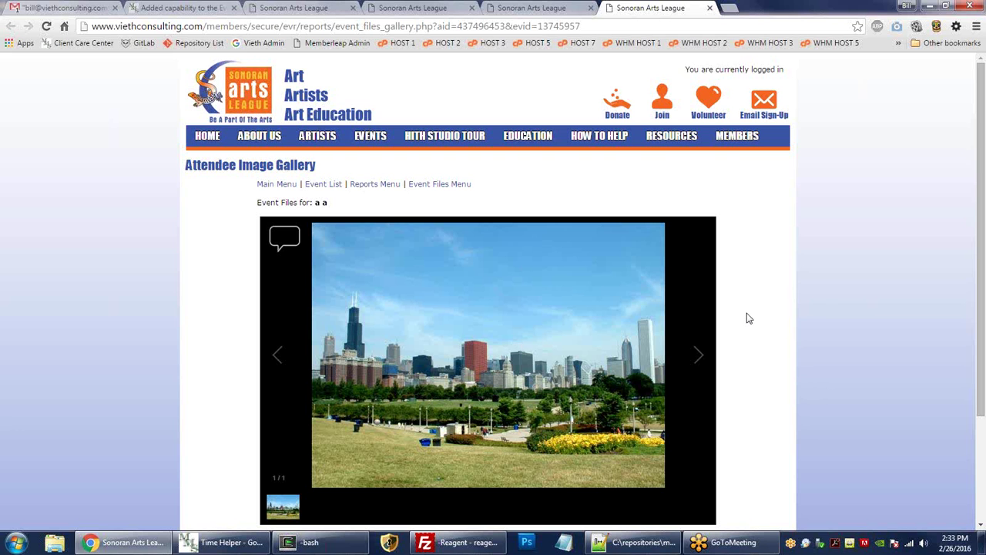
scroll(747, 318, "down", 1)
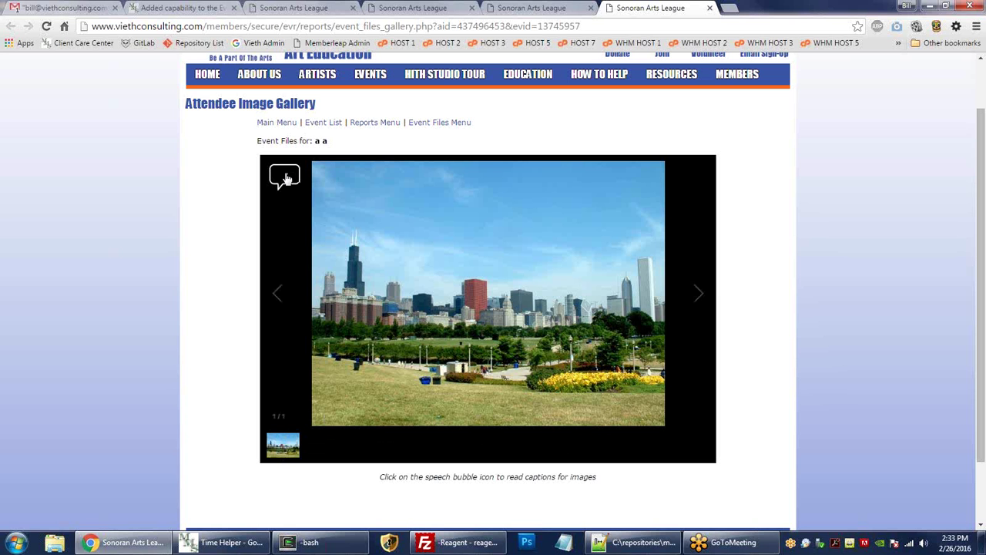
left_click(289, 178)
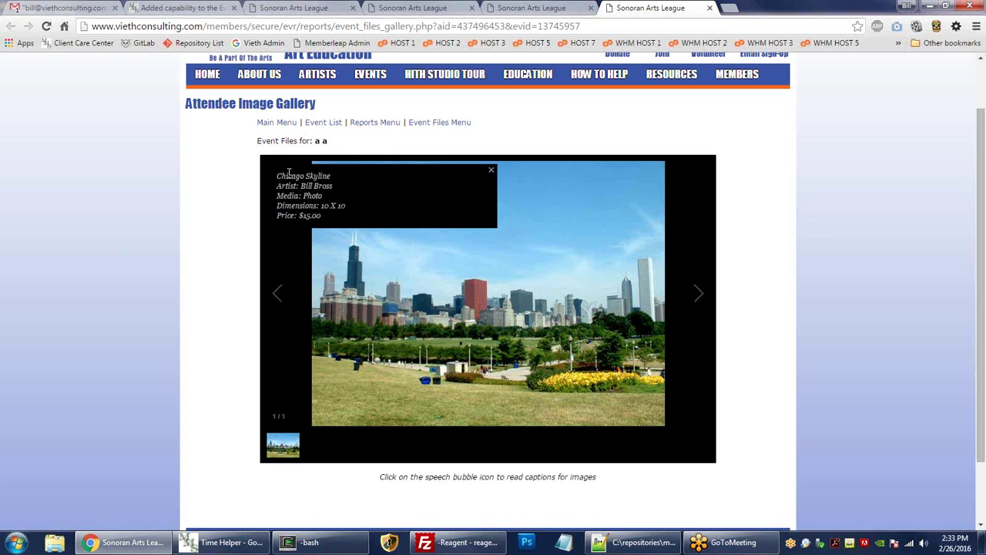
left_click_drag(276, 176, 336, 176)
left_click(291, 176)
left_click(492, 169)
scroll(169, 389, "down", 2)
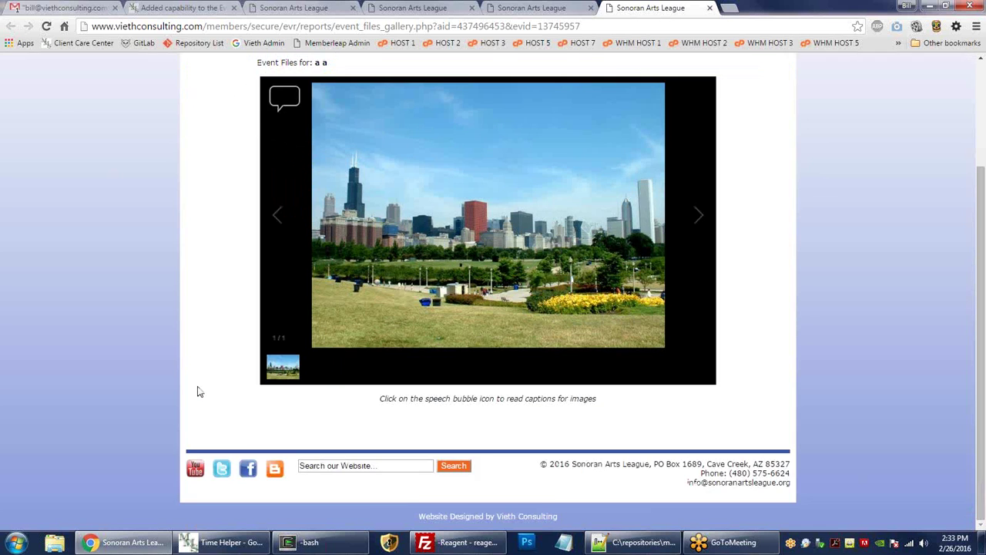
scroll(195, 392, "up", 3)
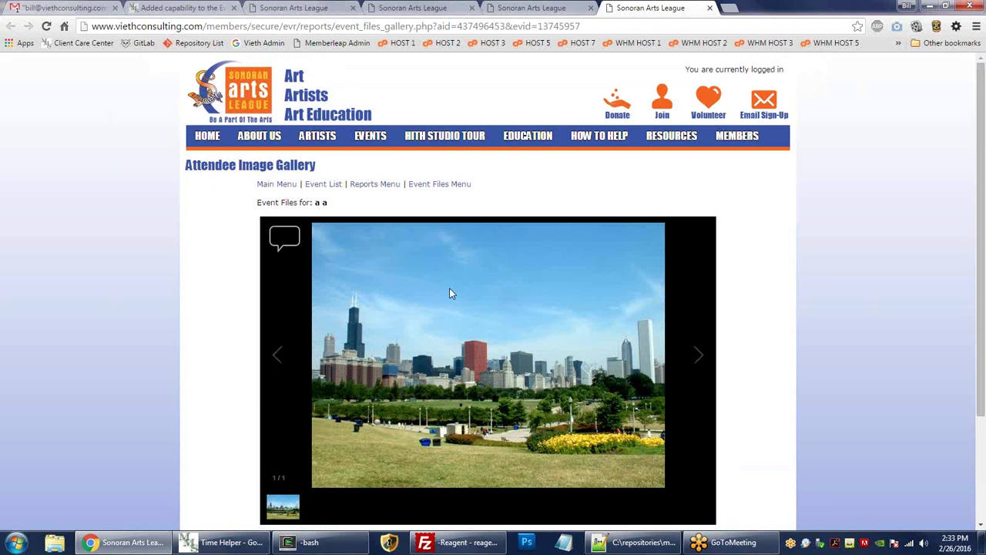
View the gallery image at full size in its own tab, and return to the attendee files list.
right_click(530, 302)
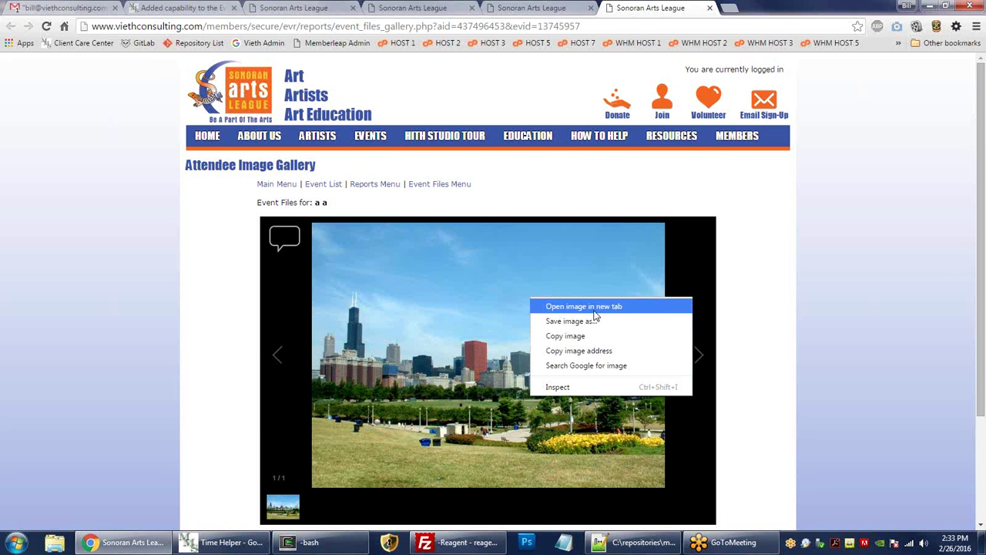
right_click(469, 328)
left_click(518, 339)
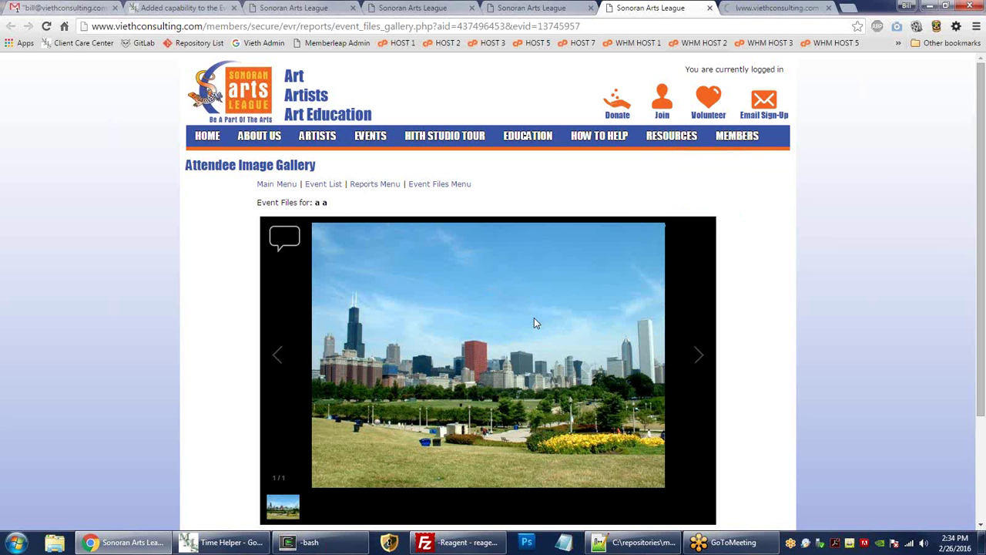
key("ctrl+Tab")
left_click(436, 182)
left_click(431, 186)
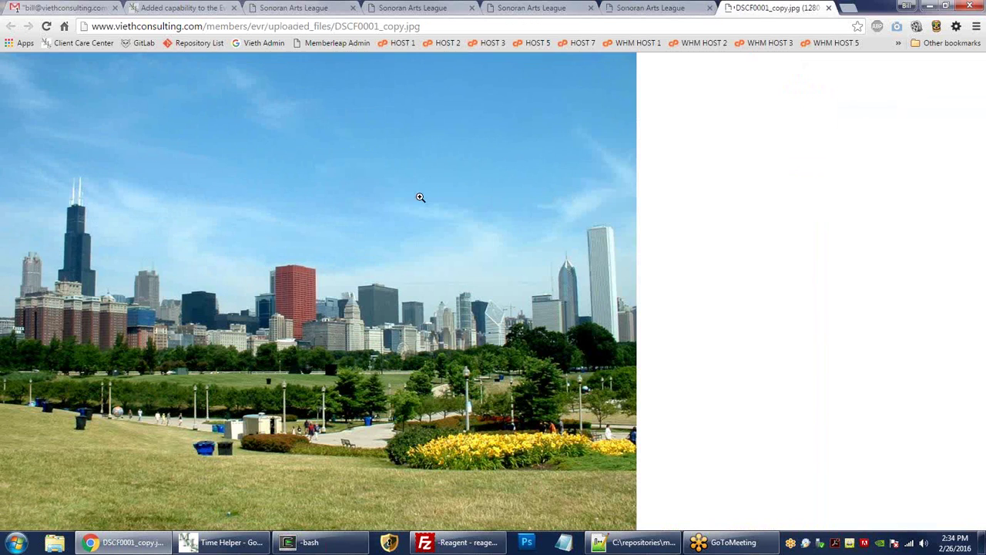
left_click(672, 8)
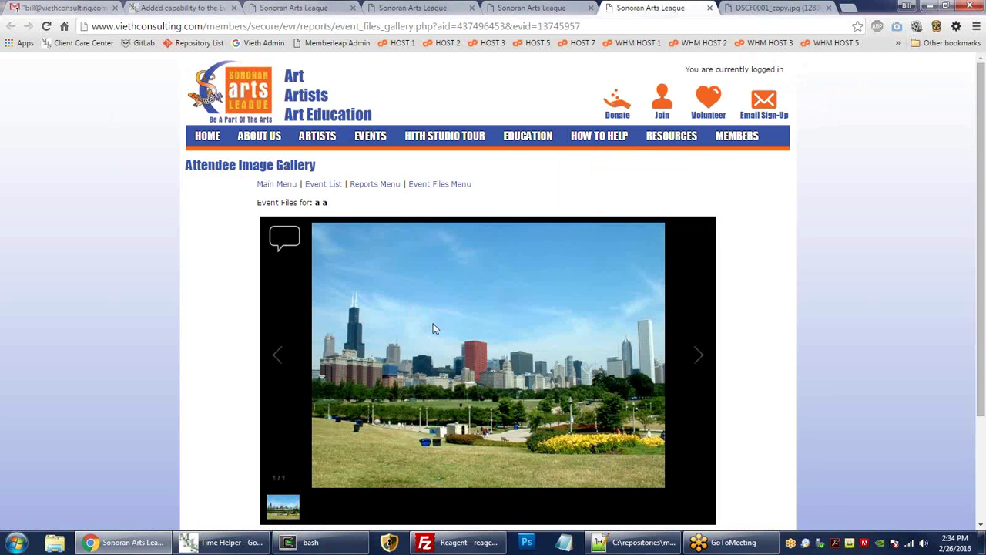
left_click(774, 8)
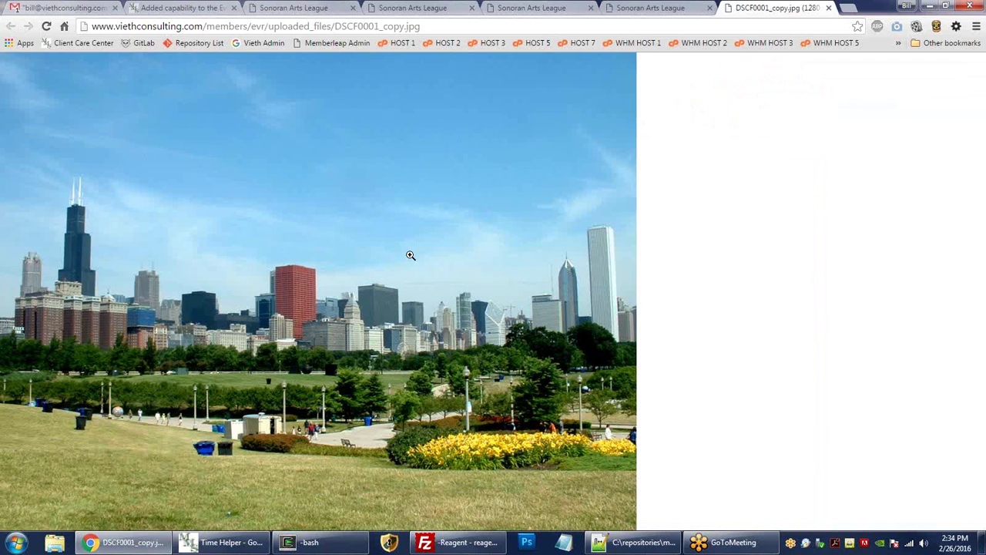
left_click(413, 255)
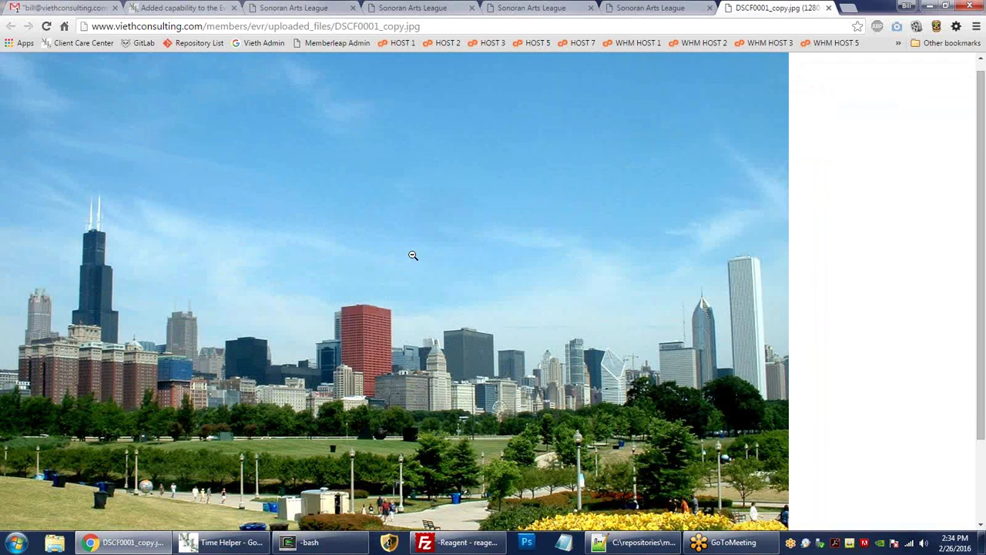
middle_click(773, 7)
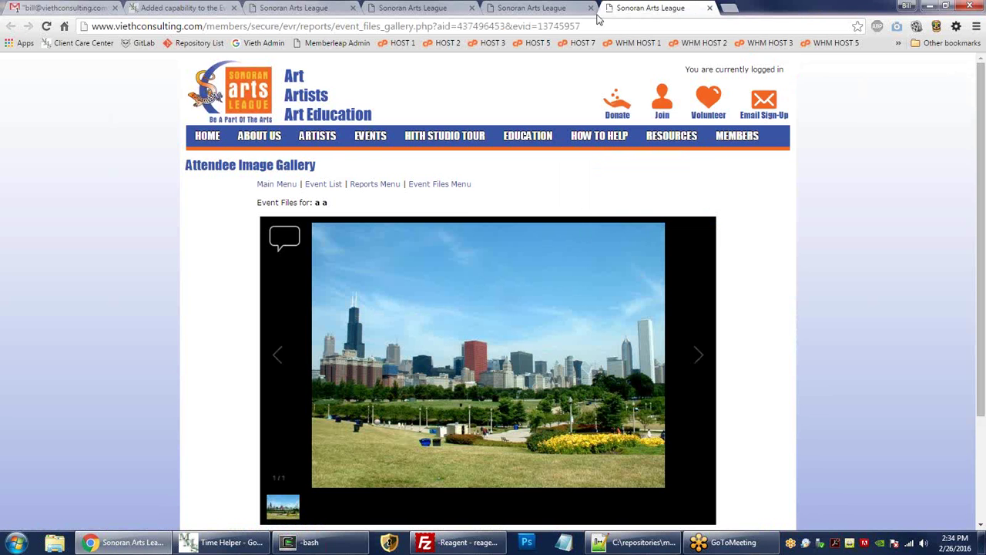
middle_click(643, 12)
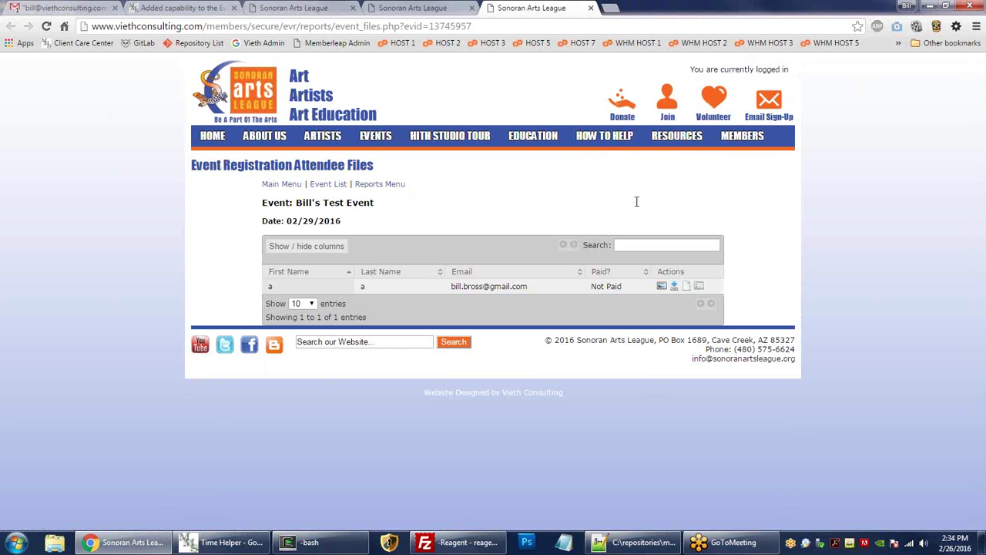
Download the attendee's files as zips-a_a.zip, check the archive's contents in WinRAR, and close it.
left_click(674, 287)
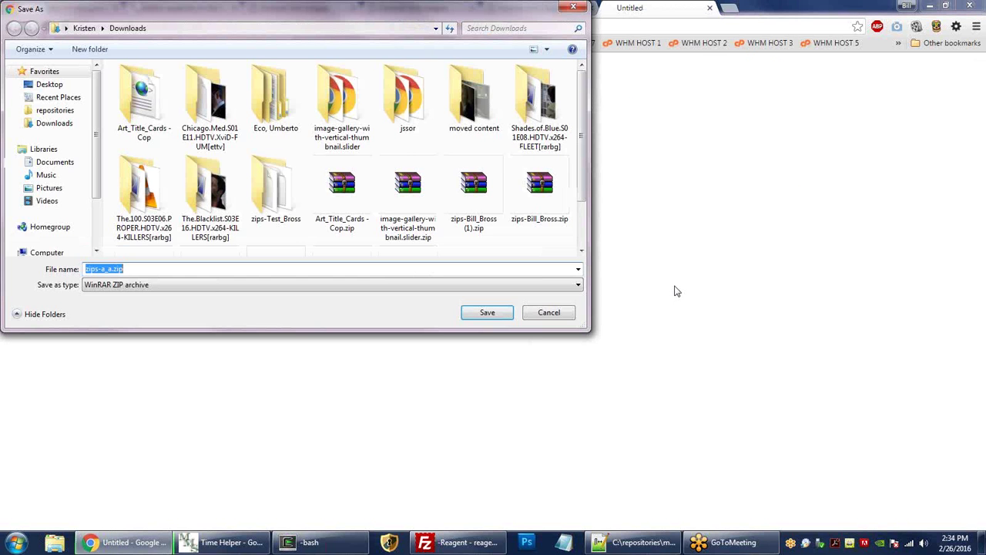
left_click(477, 312)
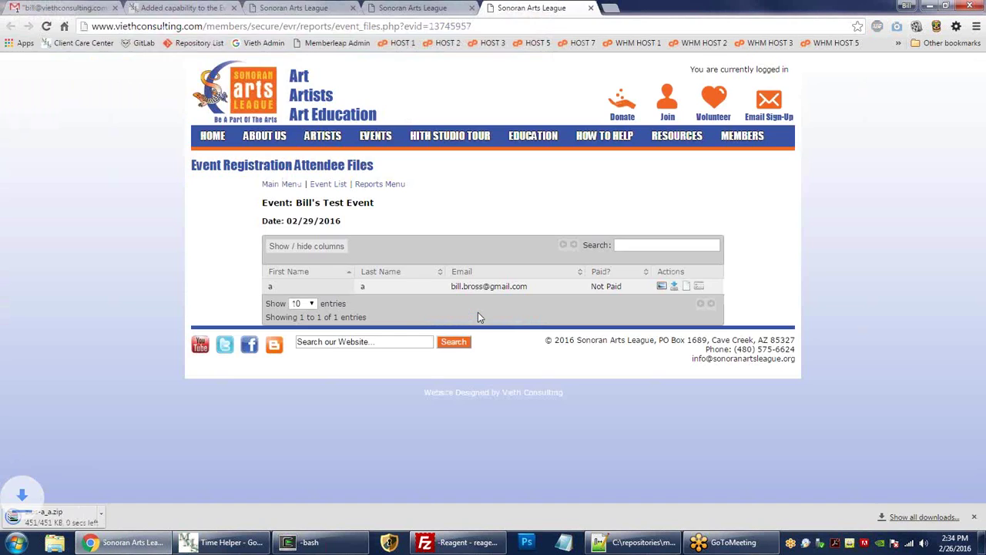
left_click(76, 516)
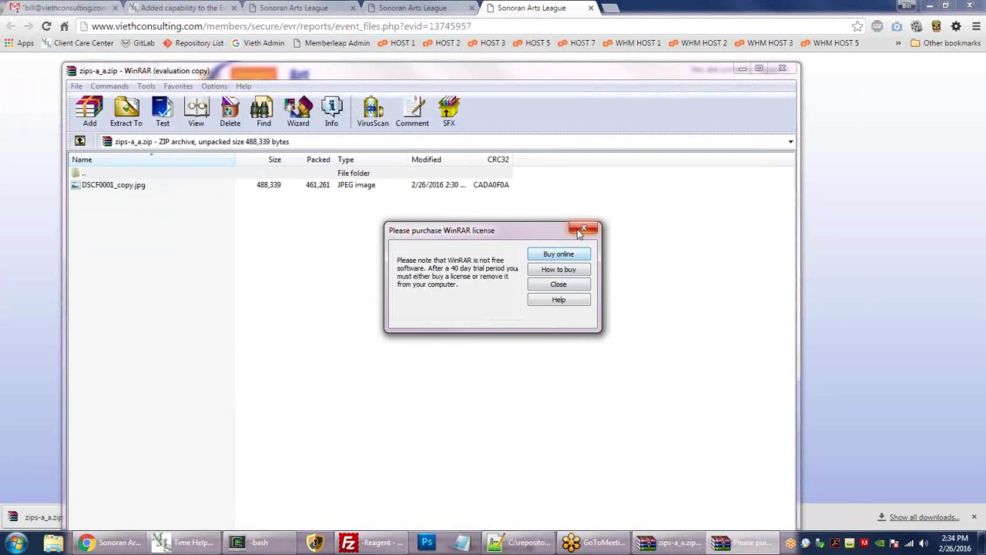
left_click(583, 228)
left_click(736, 542)
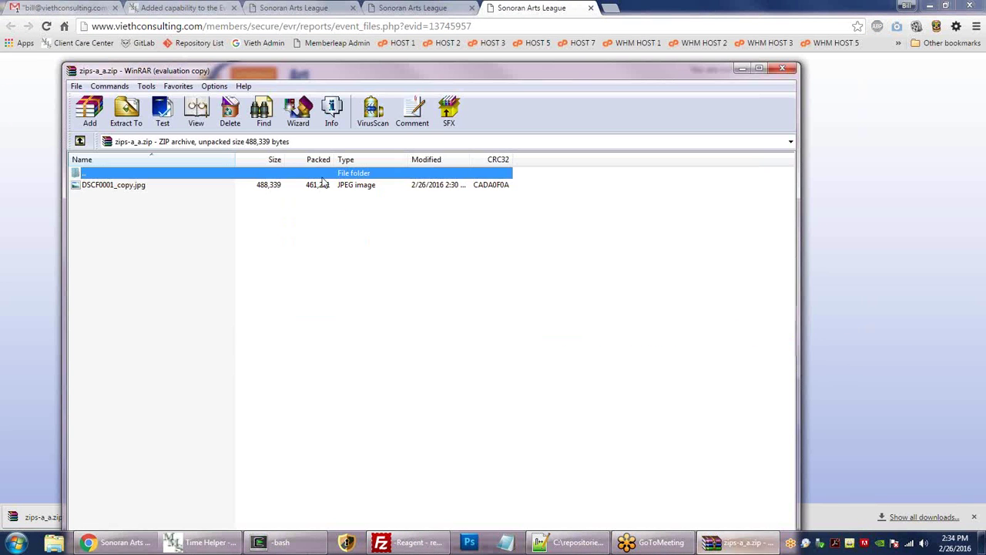
left_click(109, 187)
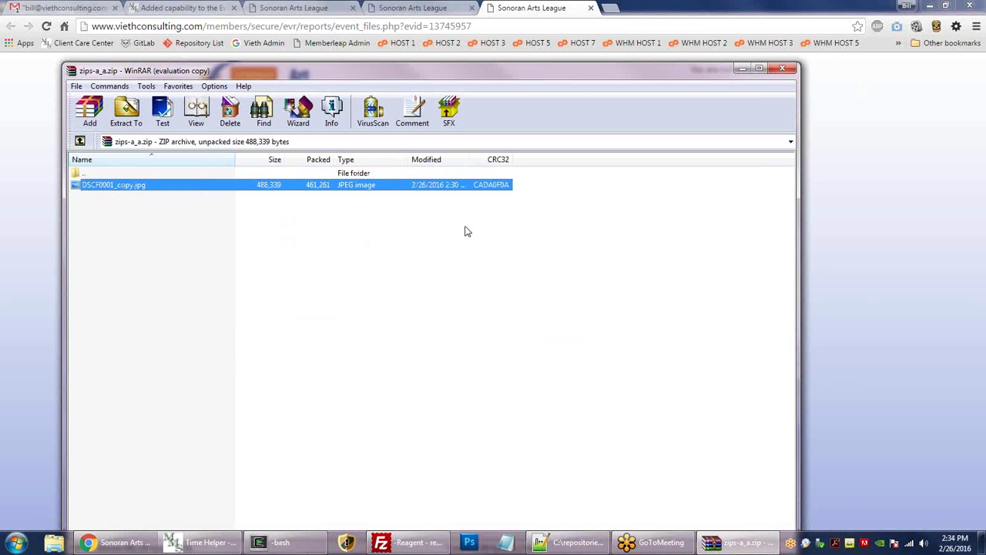
left_click(783, 70)
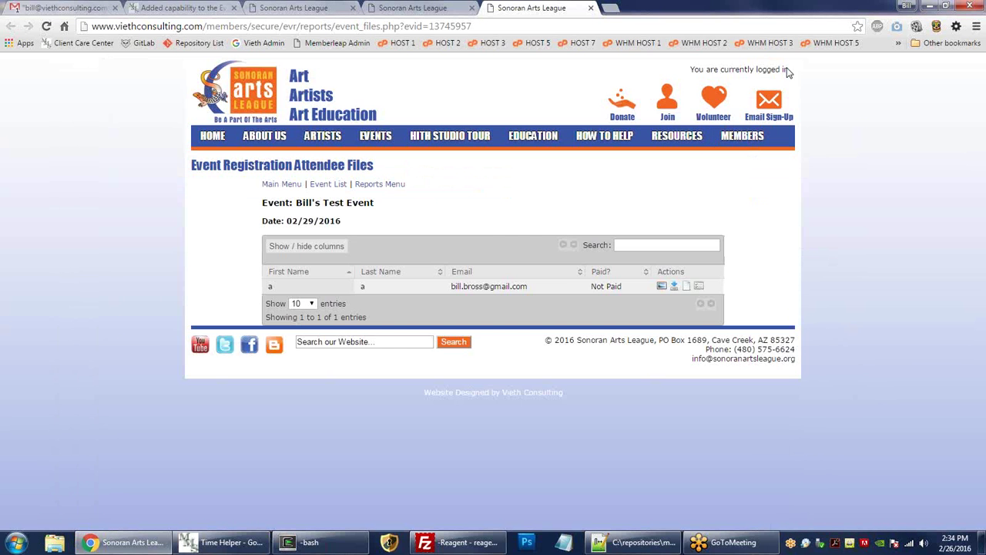
Review the filename and details on the attendee's uploaded files page, and open the attendee's title cards.
left_click(687, 286)
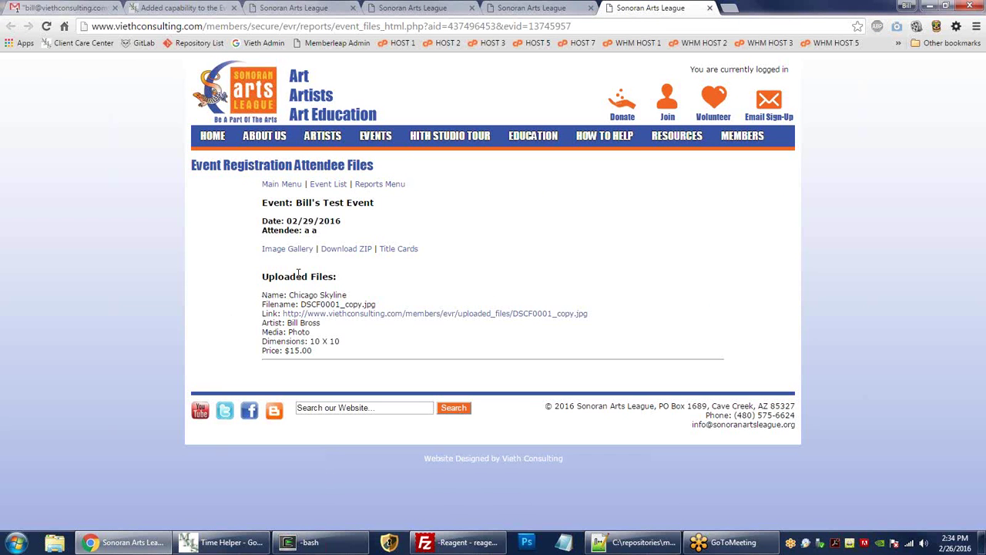
left_click_drag(300, 295, 377, 304)
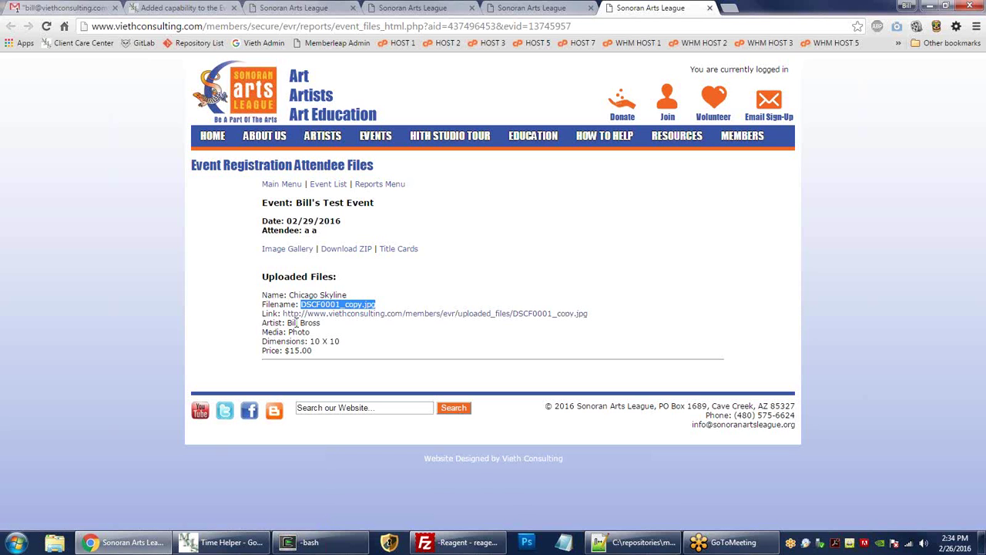
left_click_drag(262, 326, 337, 356)
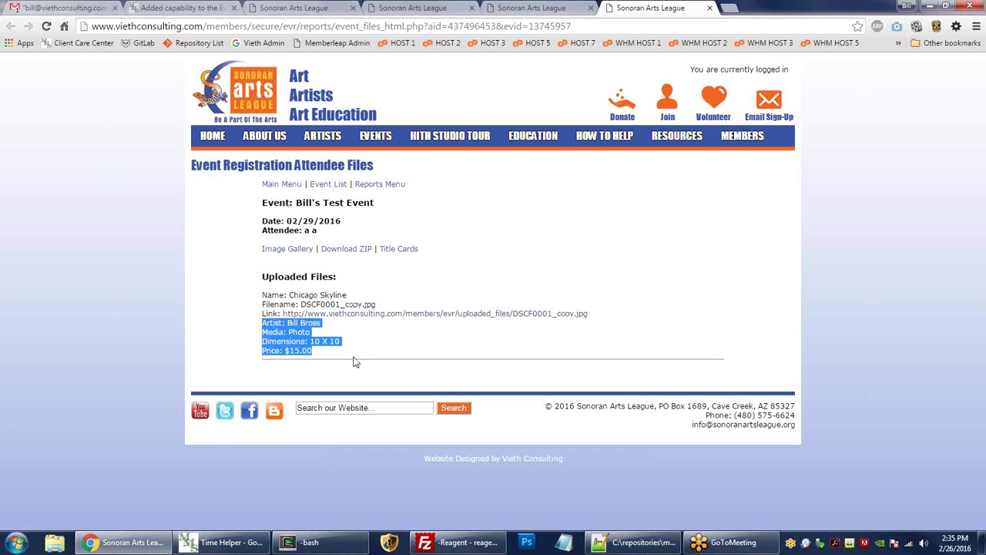
left_click(355, 362)
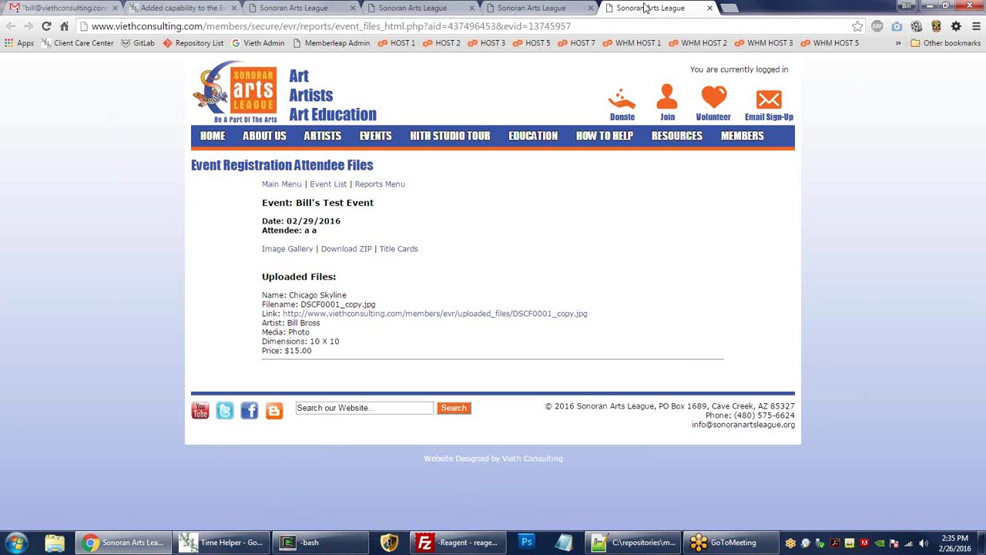
middle_click(646, 7)
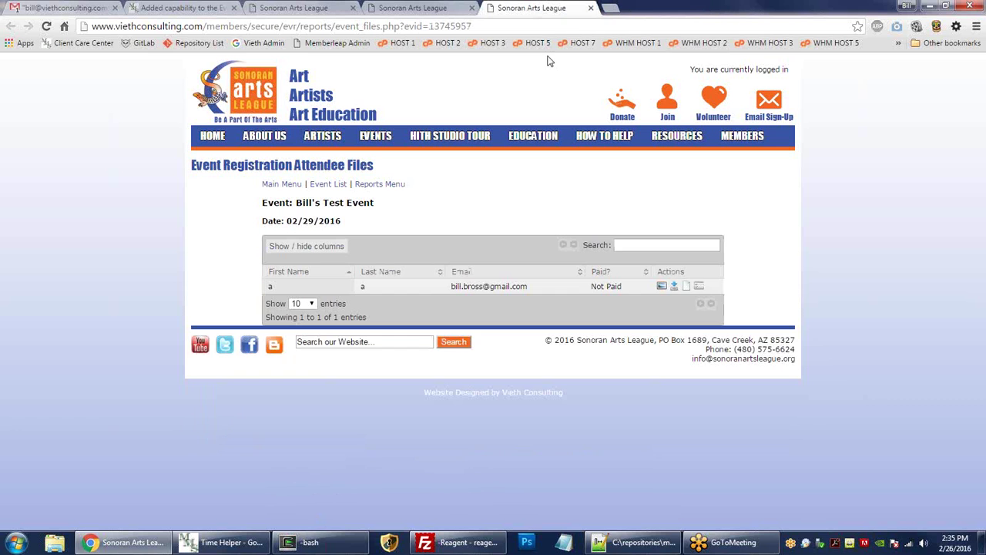
left_click(699, 287)
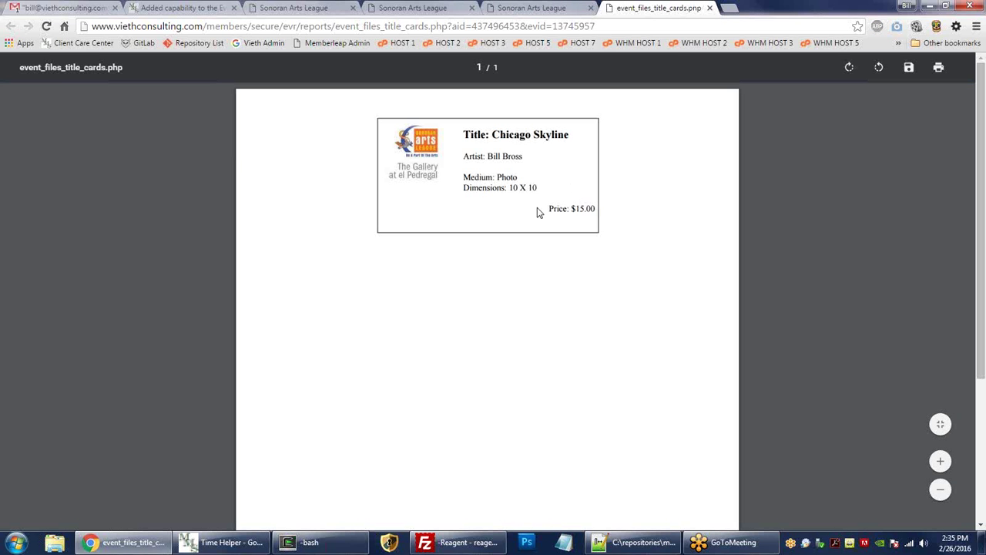
Log in through the SSL login test on the reagentadvertiser.net admin page in a new tab and open Event Registration.
left_click(732, 9)
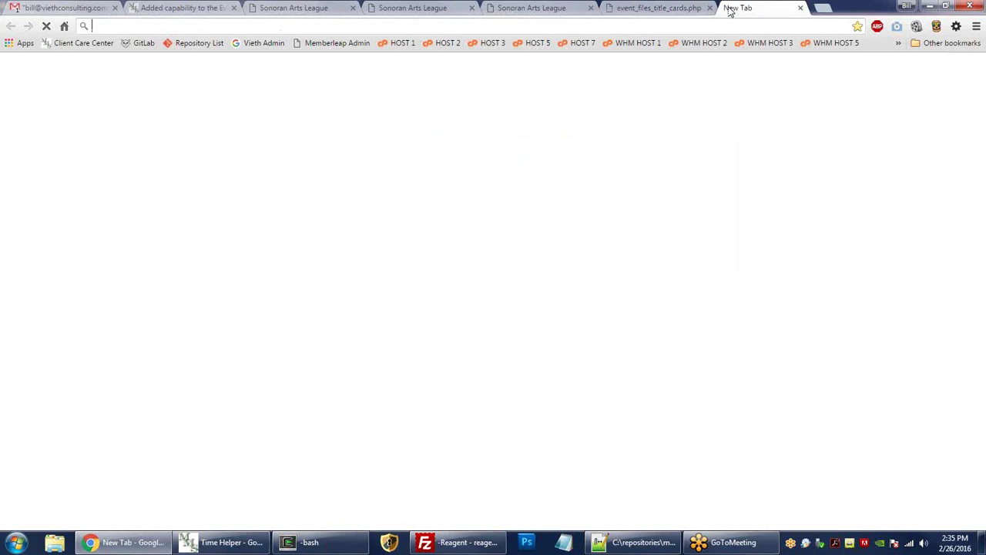
type("rea")
key("Return")
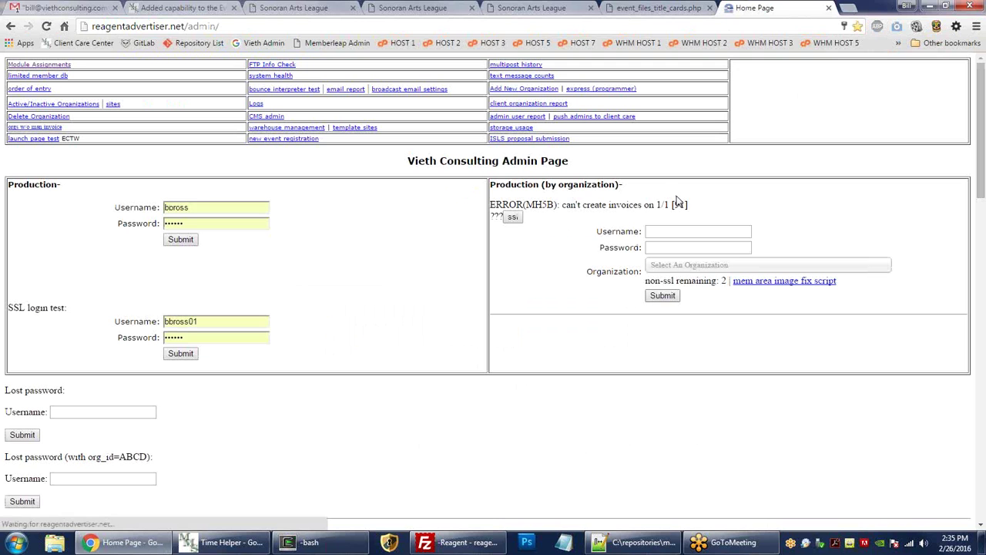
left_click(176, 356)
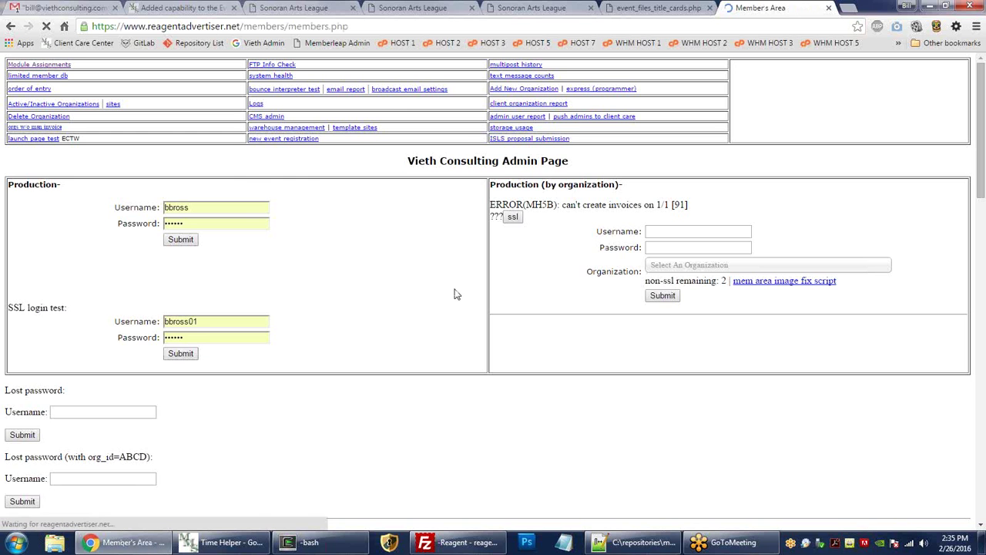
scroll(633, 394, "down", 2)
scroll(633, 394, "down", 3)
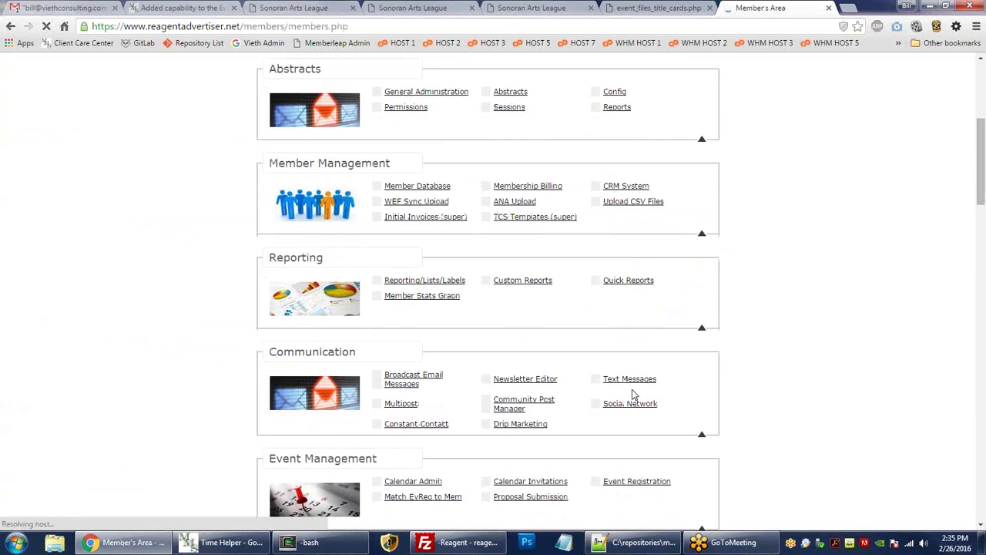
left_click(637, 358)
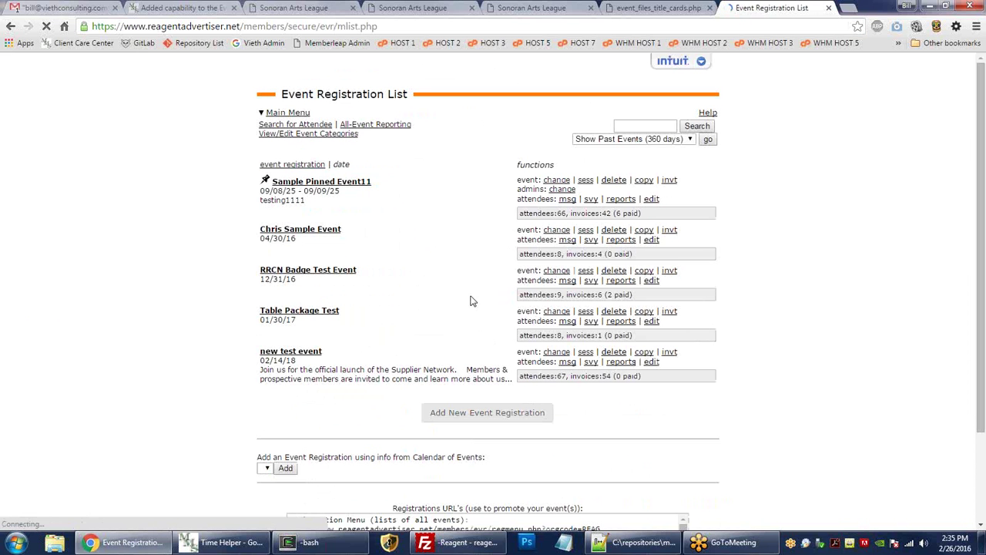
Open the Attendee Uploaded Files report for Sample Pinned Event11 and display the title cards of the second listed attendee.
left_click(619, 201)
scroll(385, 262, "down", 3)
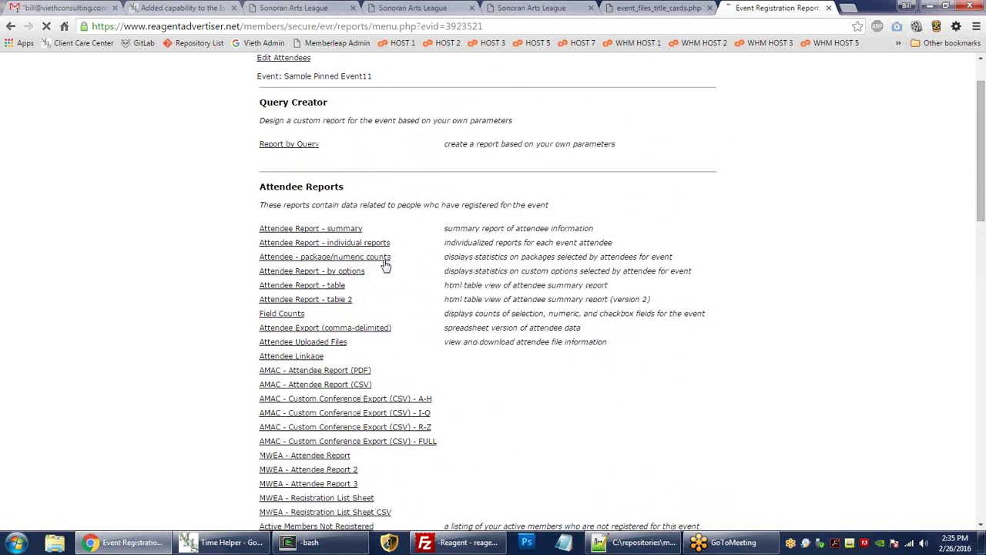
left_click(312, 219)
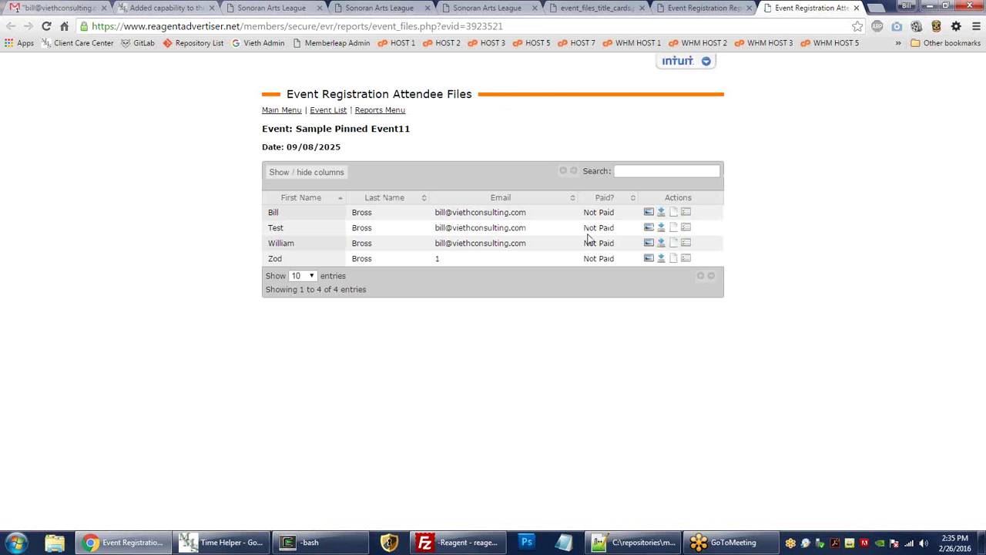
left_click(685, 227)
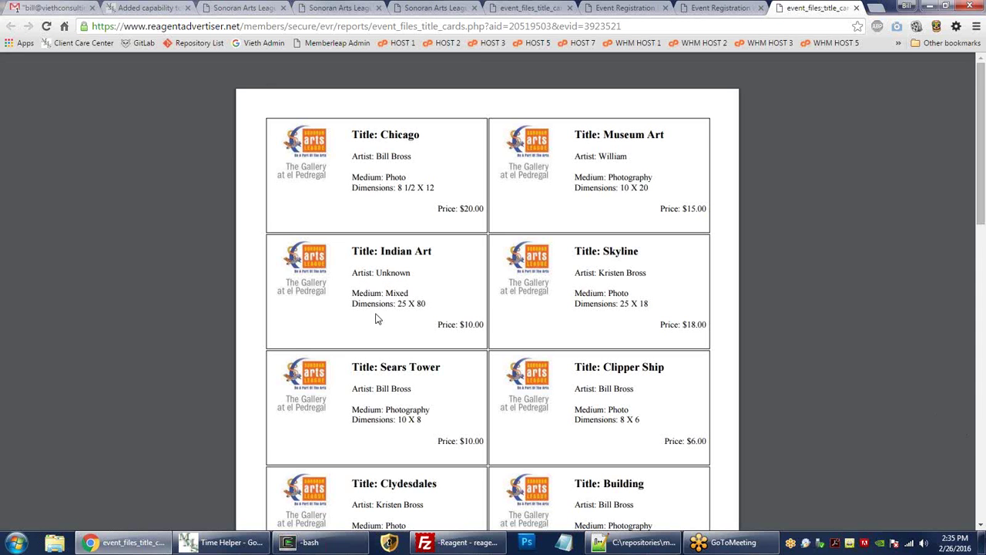
Compare the earlier single title card with this attendee's title cards, and examine the card layout and details across both pages.
left_click(533, 6)
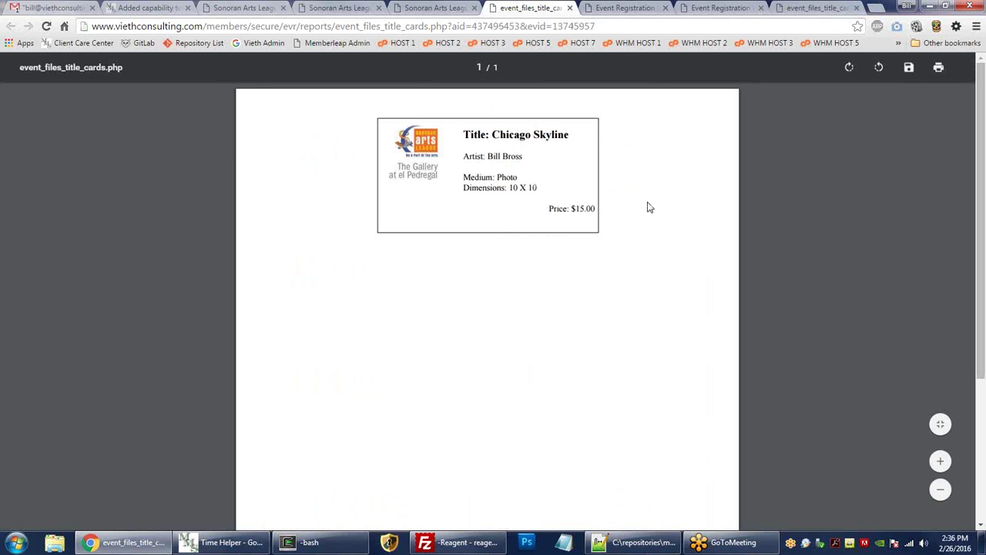
key("ctrl+9")
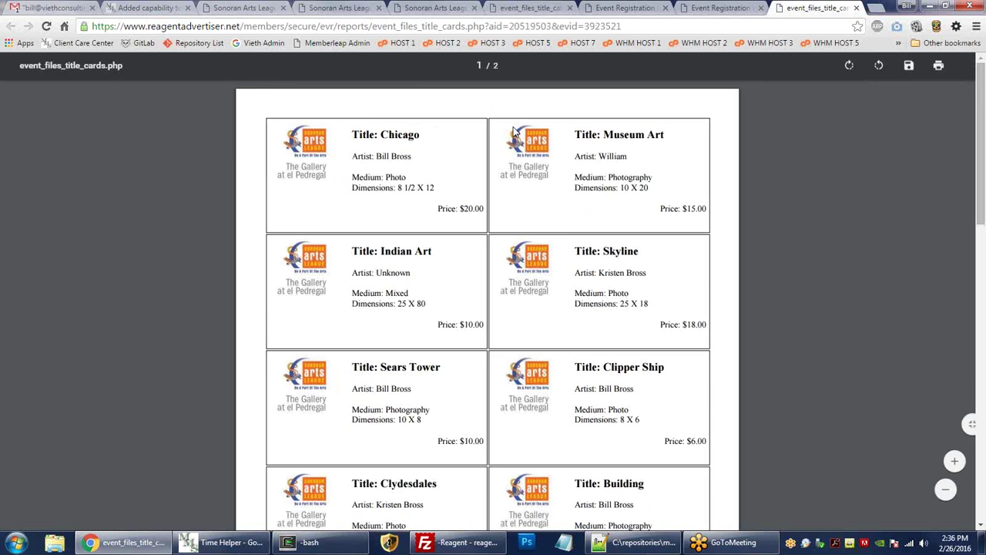
scroll(449, 143, "down", 3)
scroll(450, 139, "down", 3)
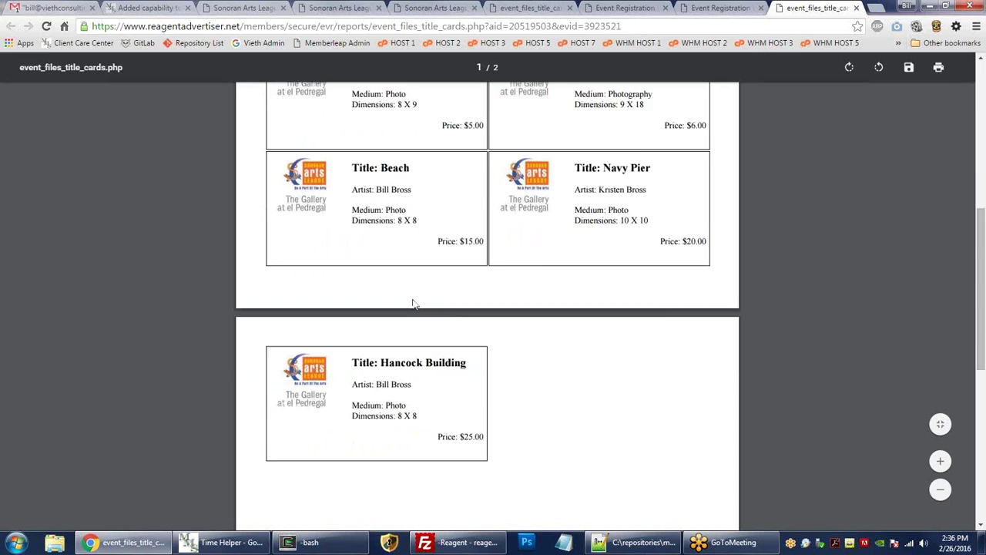
scroll(414, 301, "up", 6)
scroll(372, 166, "down", 3)
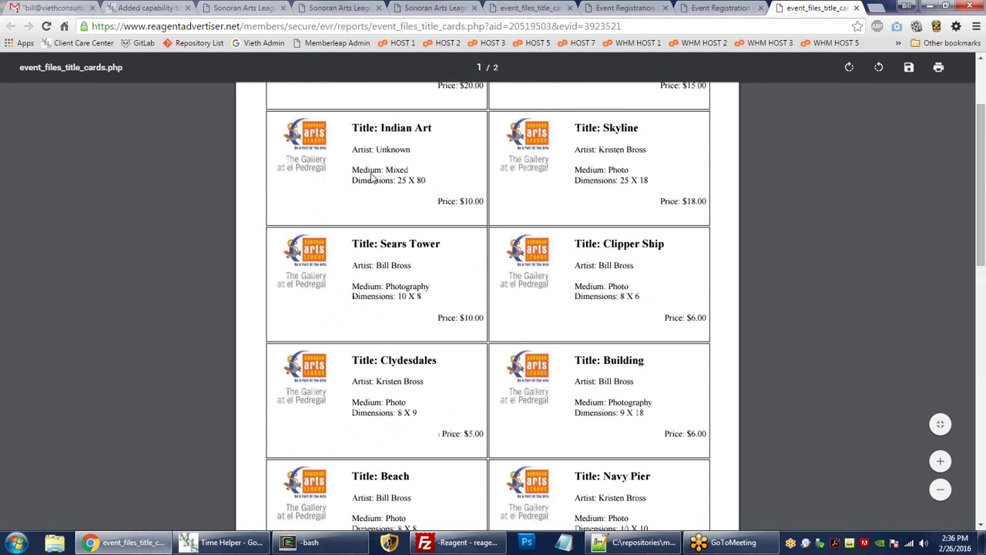
scroll(455, 316, "down", 2)
scroll(455, 317, "up", 5)
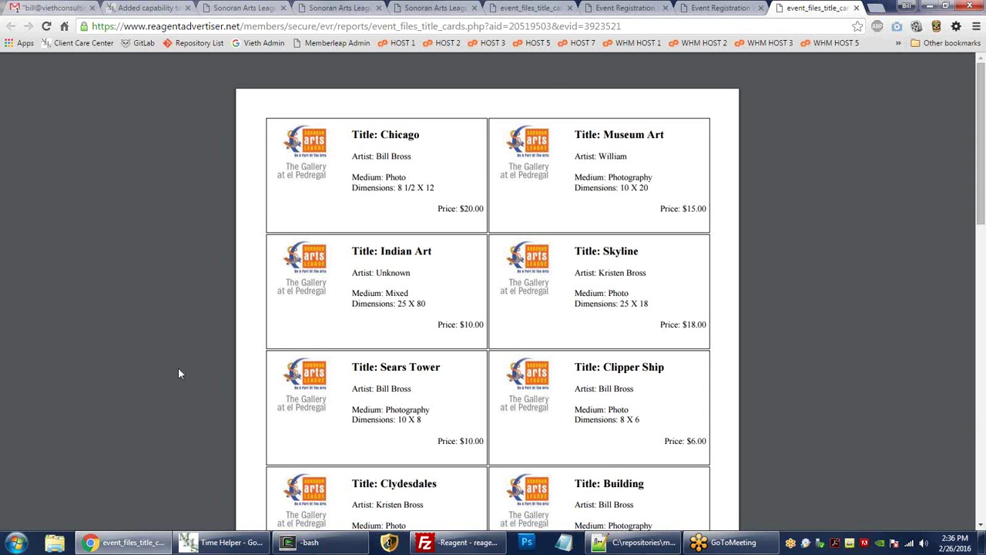
scroll(176, 369, "down", 10)
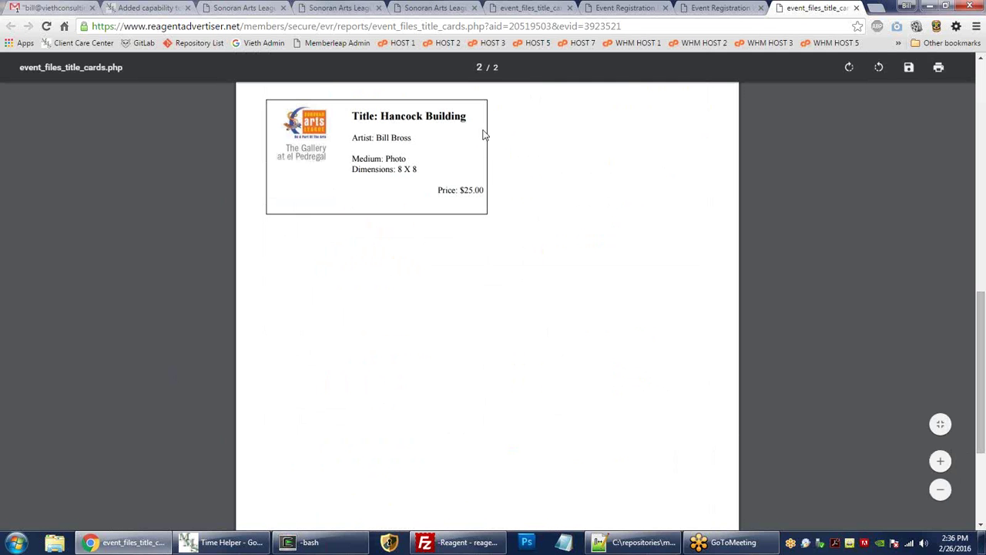
scroll(308, 306, "up", 2)
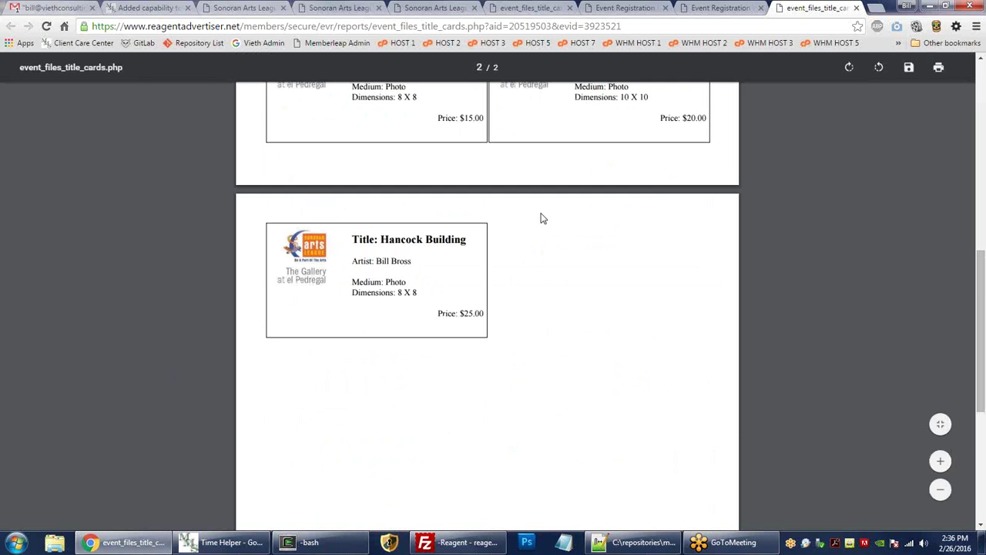
scroll(344, 323, "up", 10)
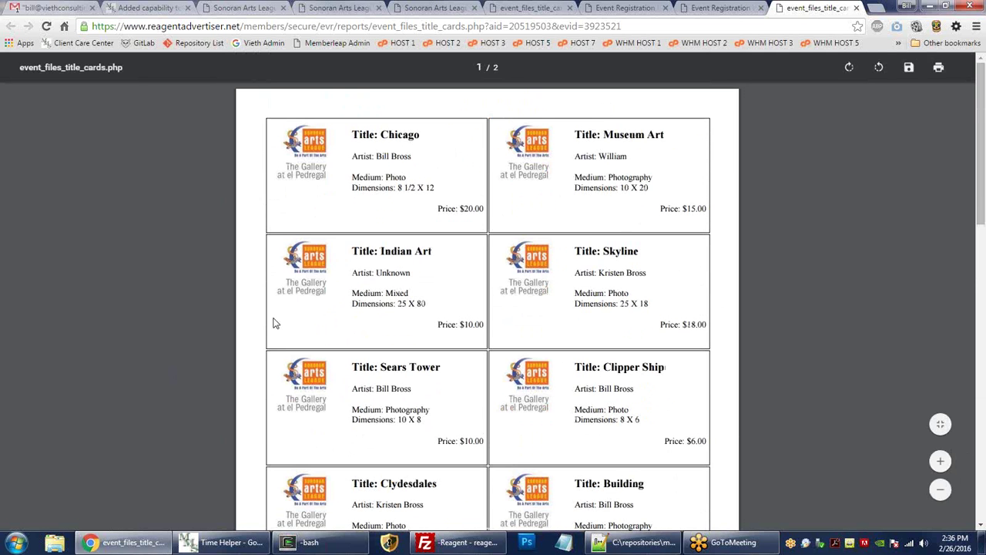
Close the Sample Pinned Event11 attendee's title cards and return to the Sonoran Arts League attendee files list.
middle_click(808, 17)
left_click(570, 8)
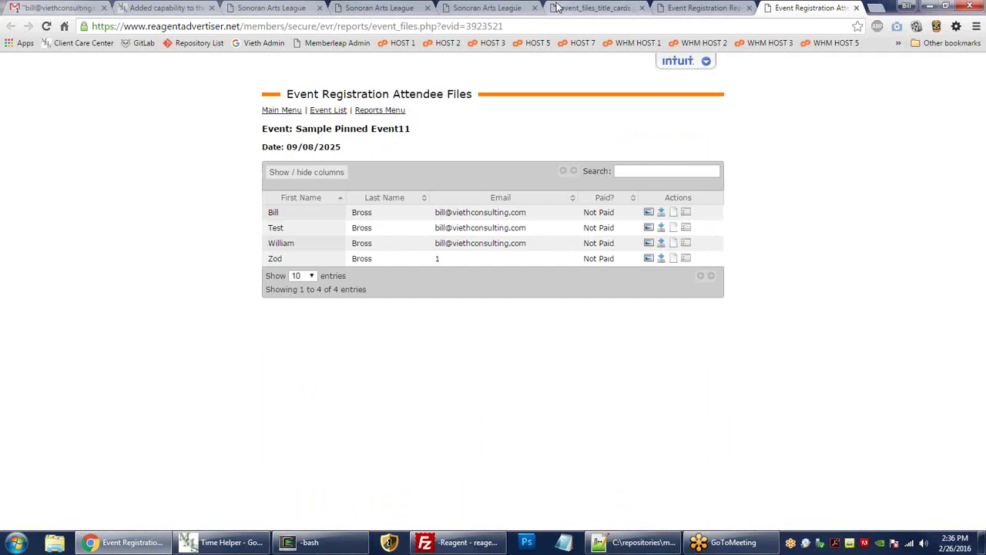
left_click(487, 8)
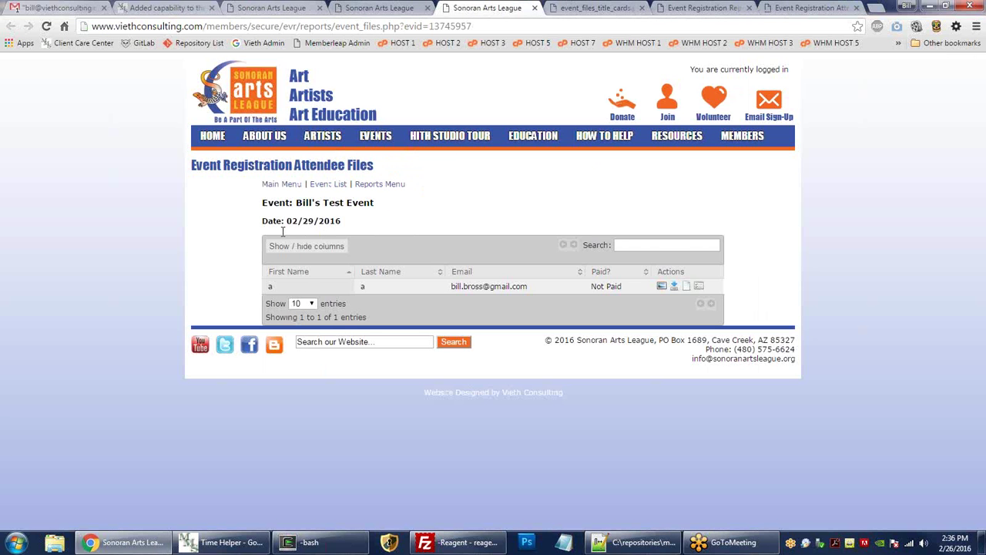